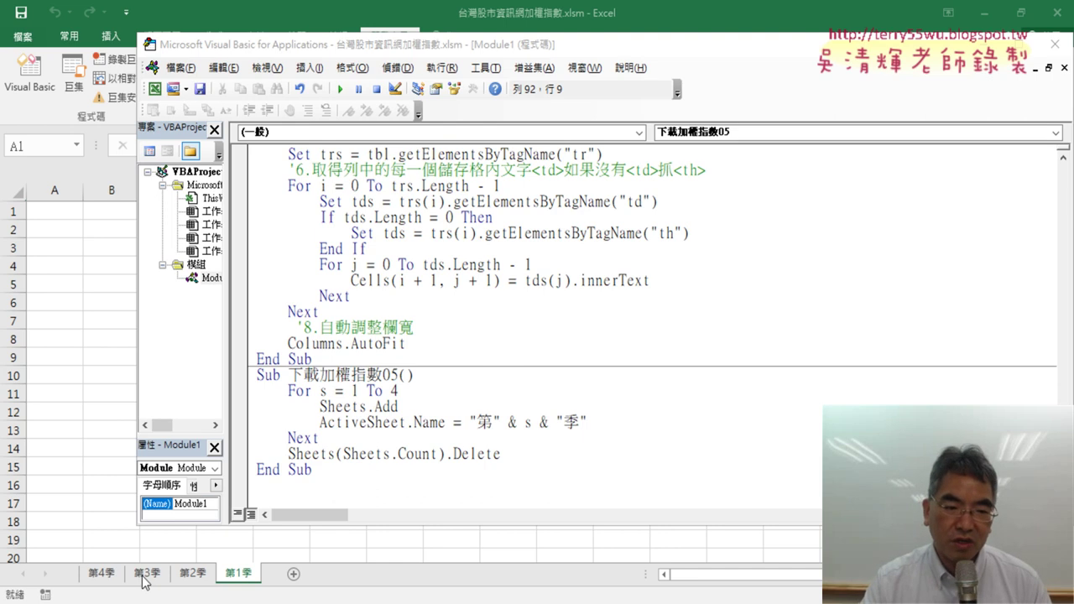
- Add a blank sheet after 第1季 and return to the macro code
{"action": "left_click", "coordinate": [293, 574]}
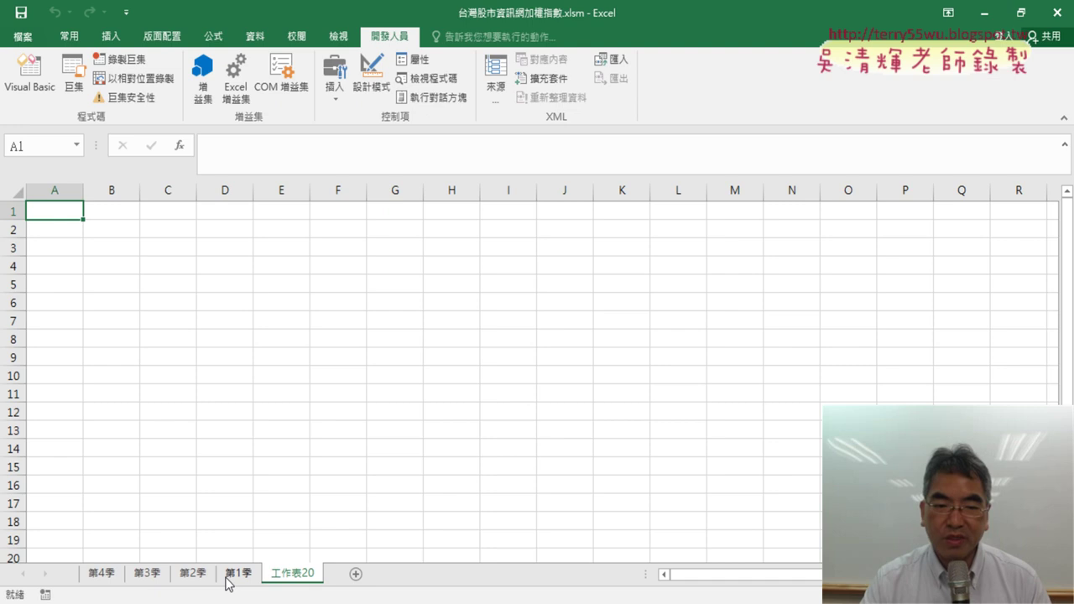
{"action": "left_click", "coordinate": [52, 99]}
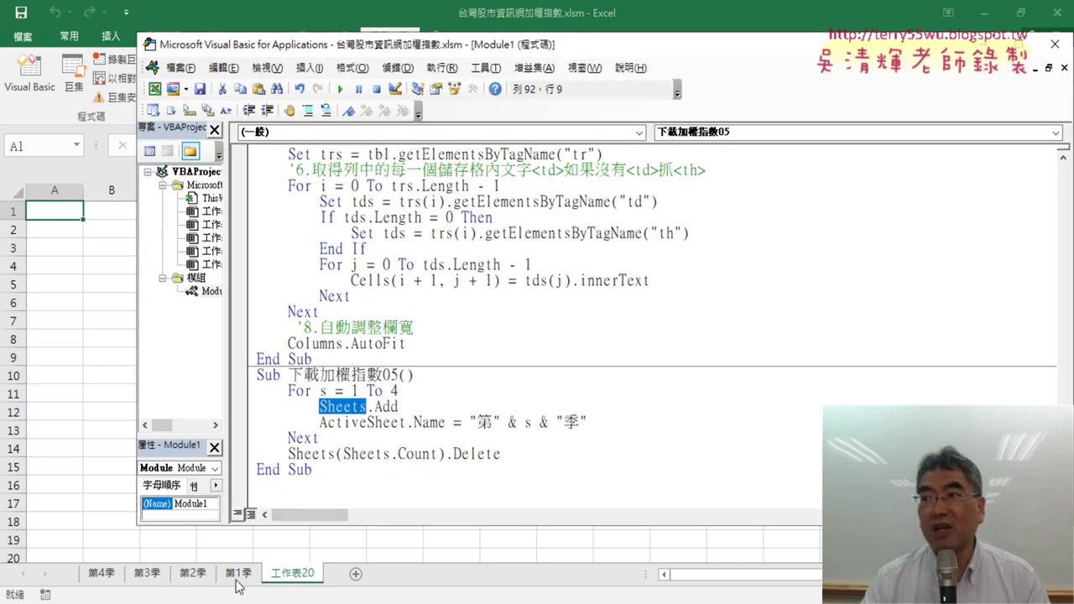
{"action": "left_click", "coordinate": [386, 423]}
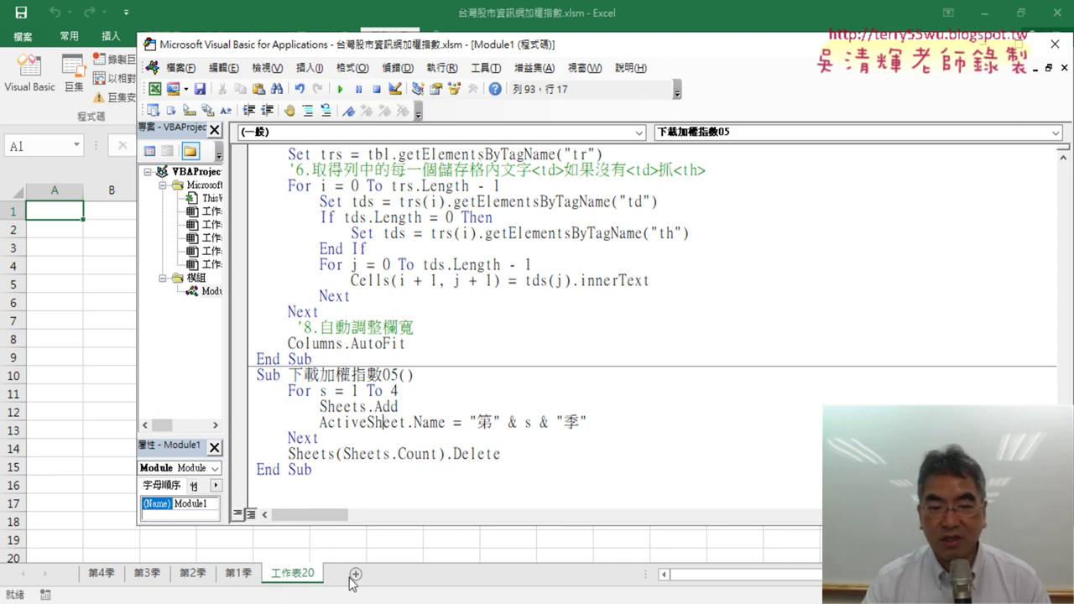
- Delete the grouped sheets 第1季–第4季, leaving 工作表20, and go back to the macro code
{"action": "left_click", "coordinate": [243, 579]}
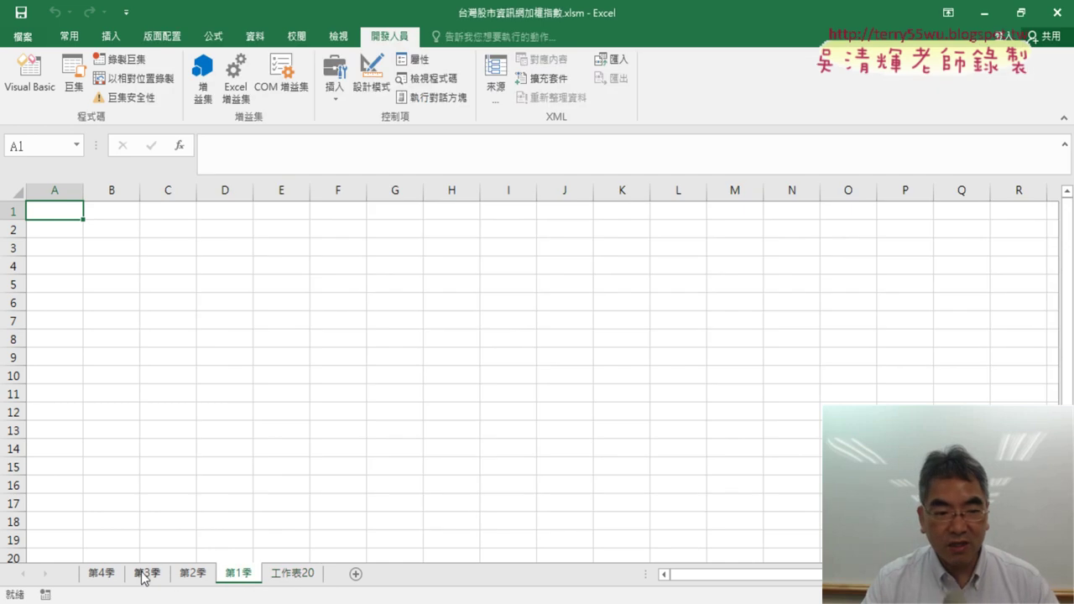
{"action": "left_click", "coordinate": [102, 574], "text": "shift"}
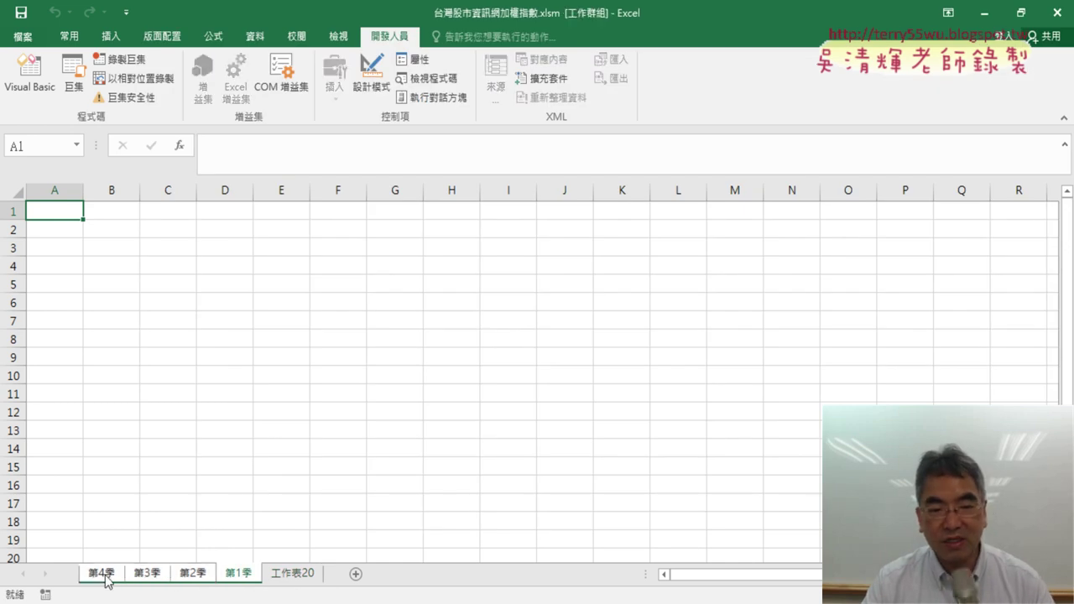
{"action": "right_click", "coordinate": [107, 579]}
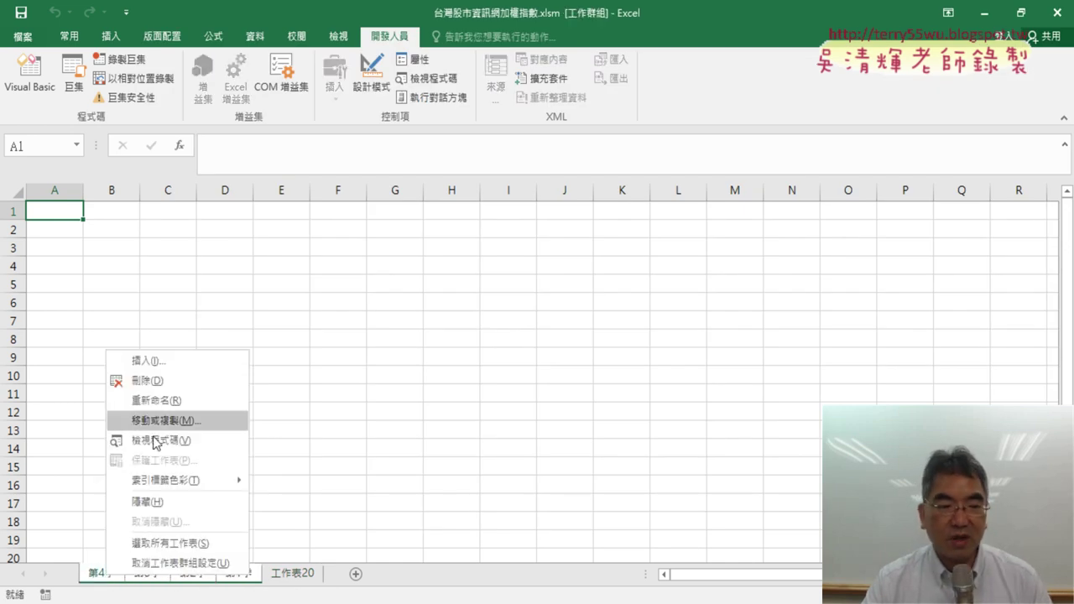
{"action": "left_click", "coordinate": [171, 387]}
{"action": "left_click", "coordinate": [506, 355]}
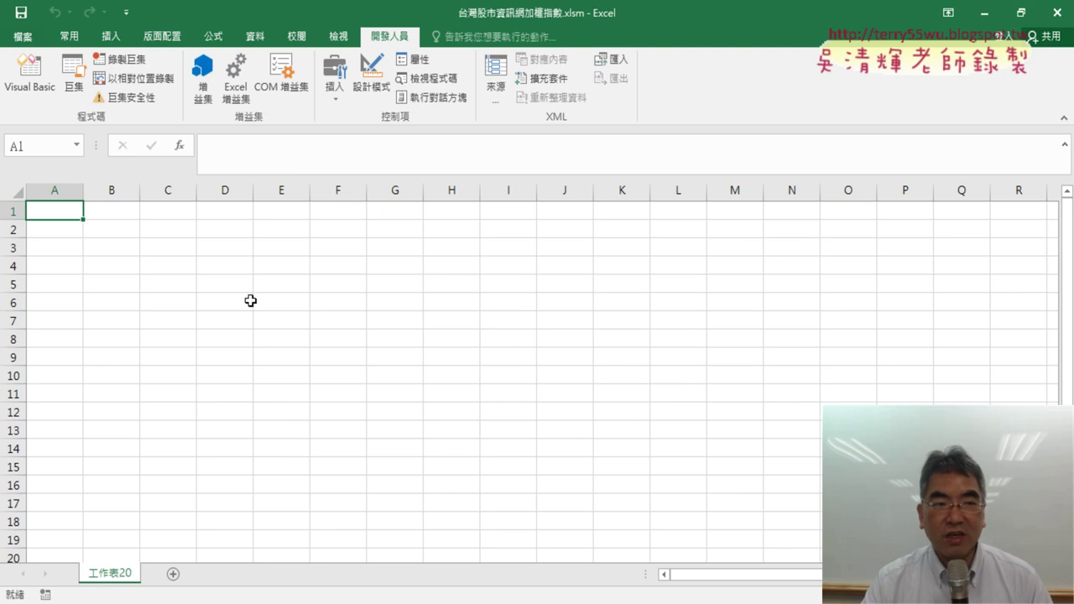
{"action": "left_click", "coordinate": [30, 76]}
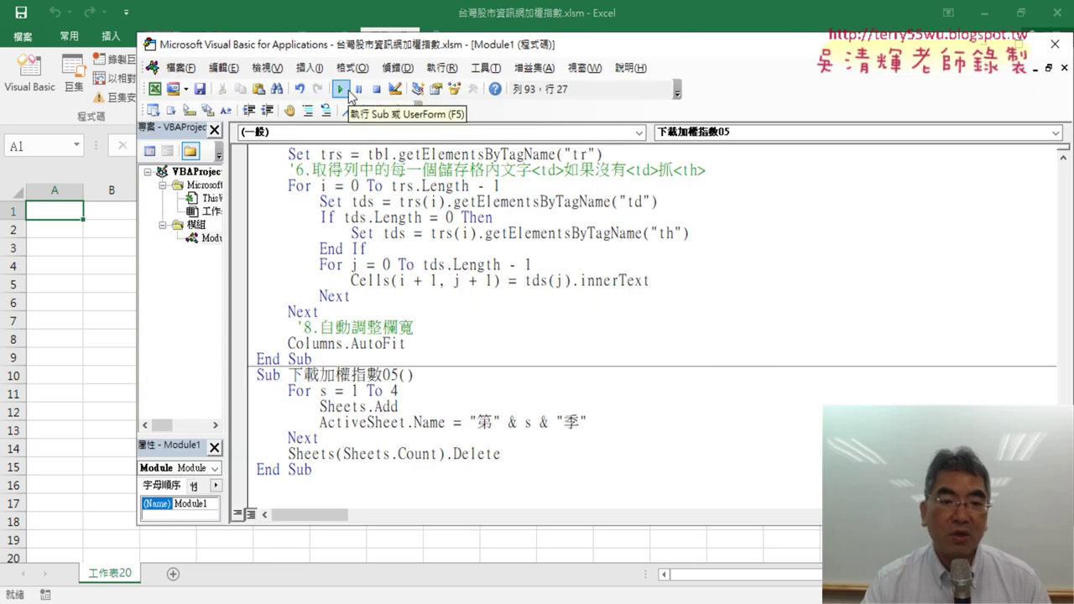
- Run the macro, then add blank sheet 工作表25 and move it to the end
{"action": "left_click", "coordinate": [348, 93]}
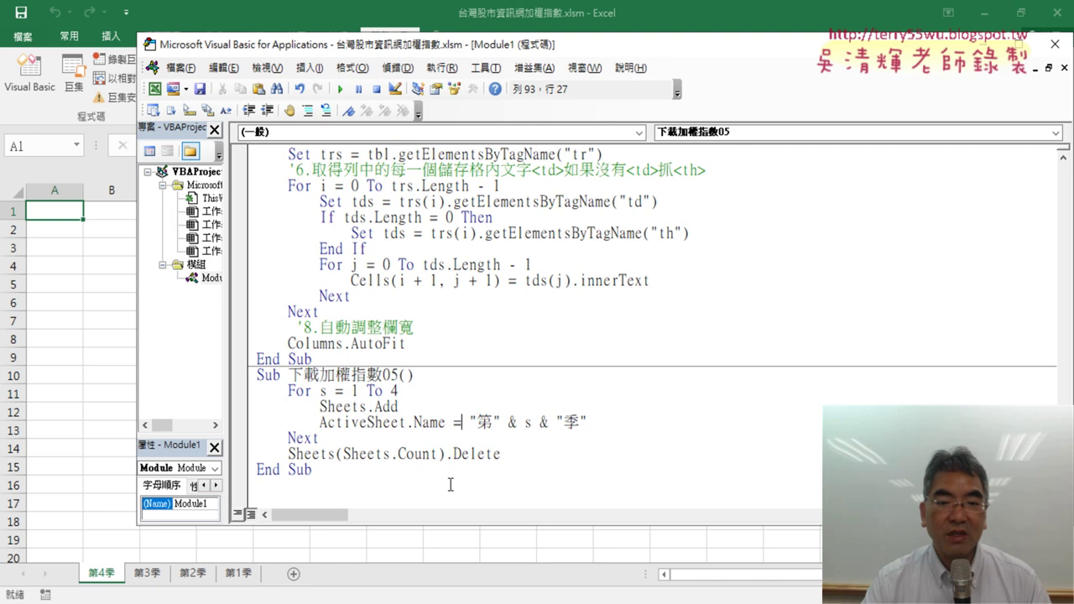
{"action": "left_click", "coordinate": [289, 579]}
{"action": "left_click", "coordinate": [295, 576]}
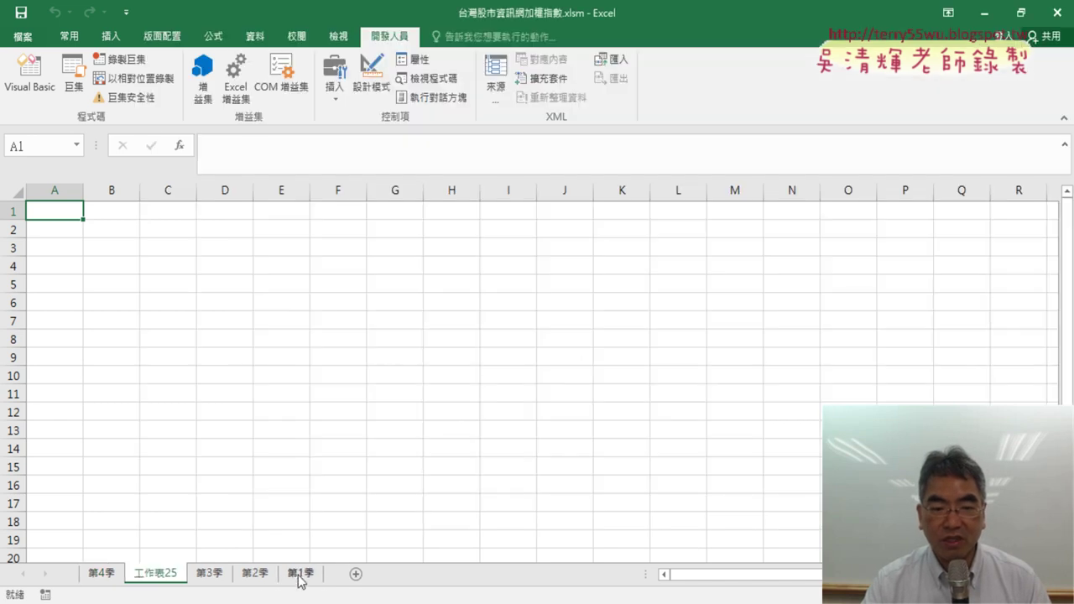
{"action": "left_click_drag", "start_coordinate": [255, 575], "coordinate": [327, 574]}
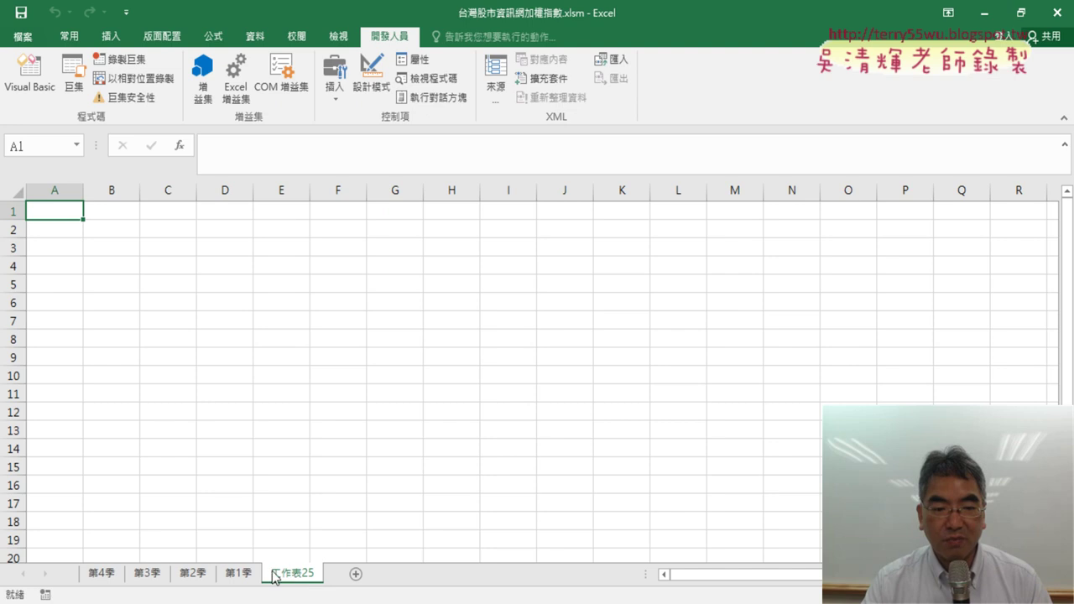
- Delete the grouped sheets 第1季–第4季 and go back to the macro code
{"action": "left_click", "coordinate": [248, 575]}
{"action": "left_click", "coordinate": [115, 577], "text": "shift"}
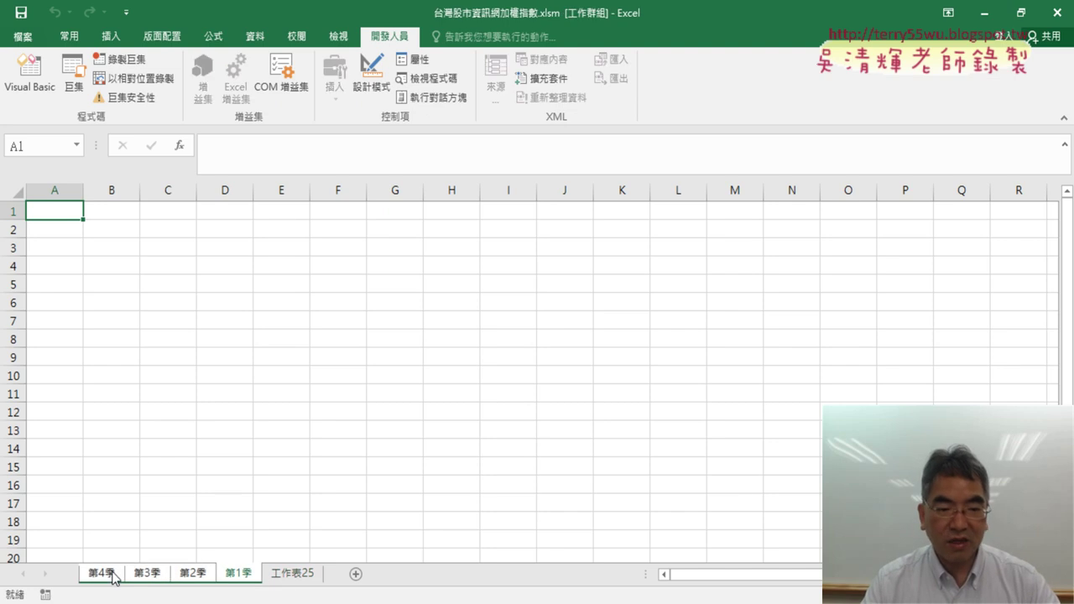
{"action": "right_click", "coordinate": [115, 577]}
{"action": "left_click", "coordinate": [186, 382]}
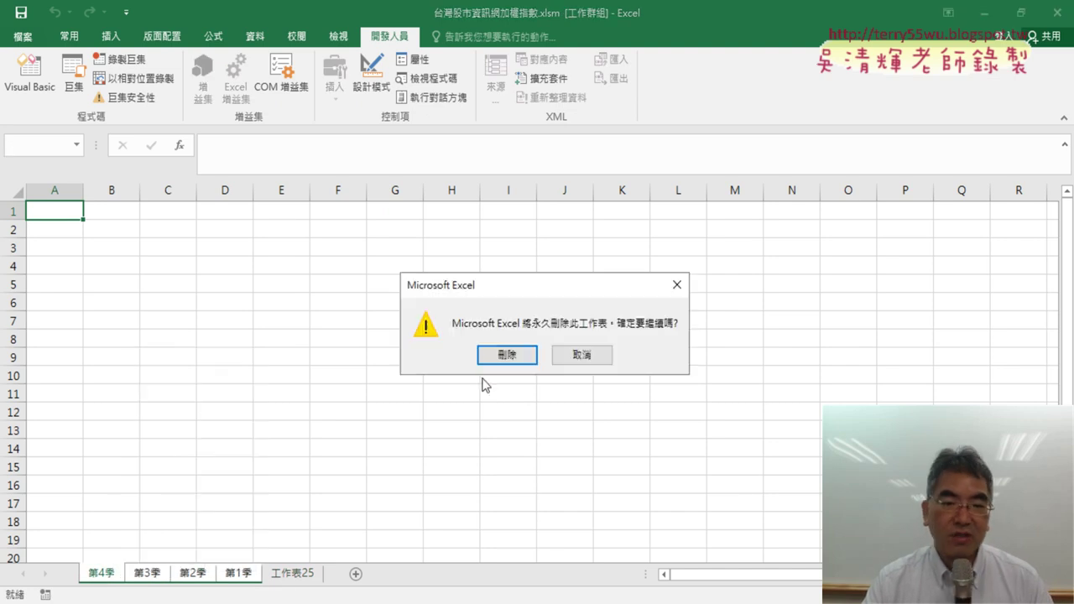
{"action": "left_click", "coordinate": [493, 353]}
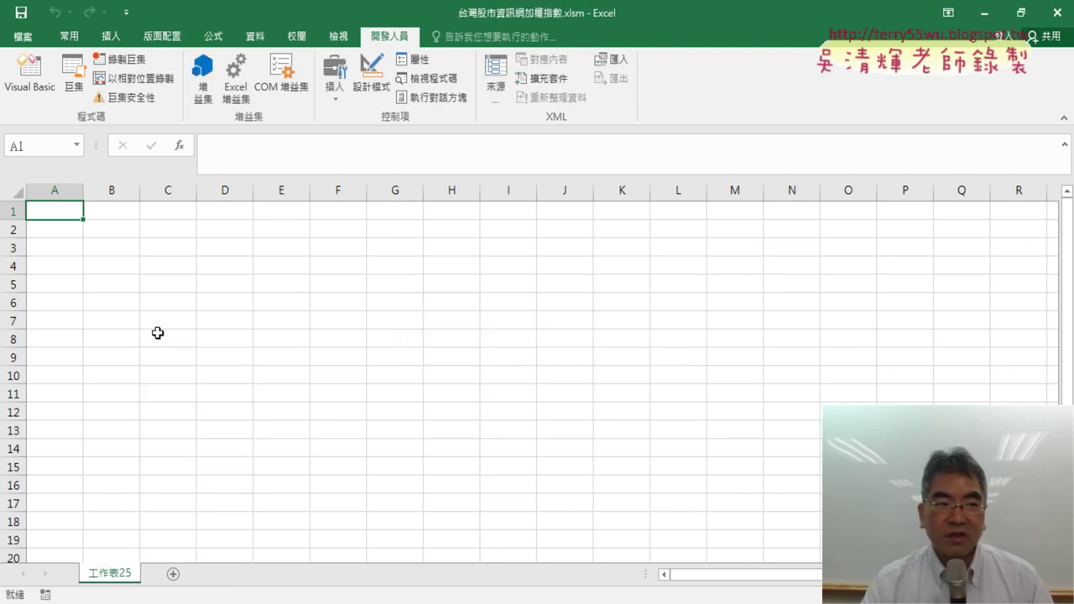
{"action": "left_click", "coordinate": [29, 73]}
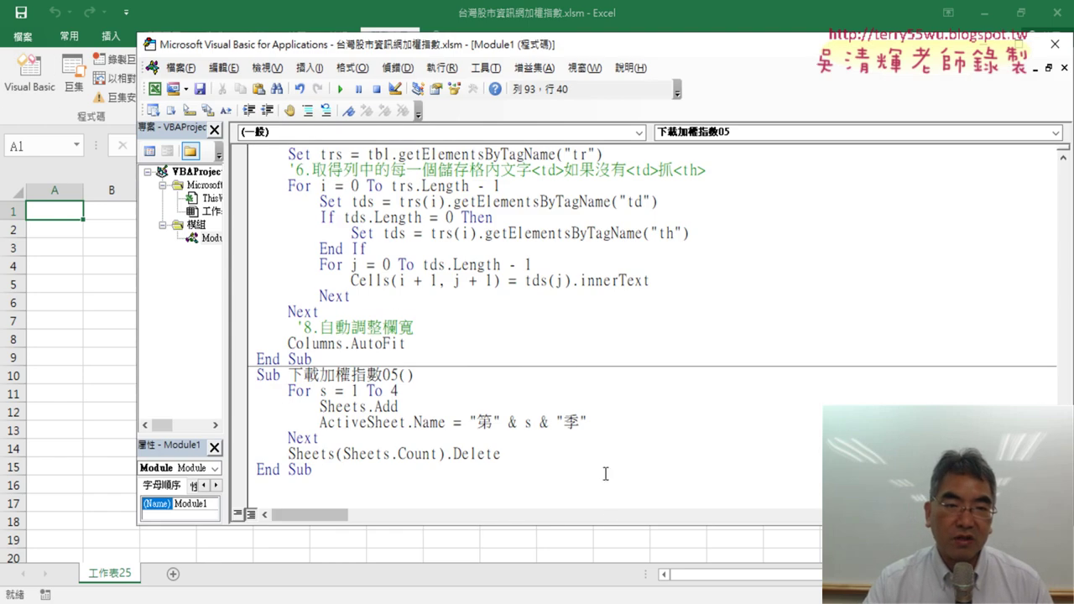
- Run the macro, producing sheets 第4季 through 第1季 in reverse order and deleting the blank sheet
{"action": "left_click", "coordinate": [345, 88]}
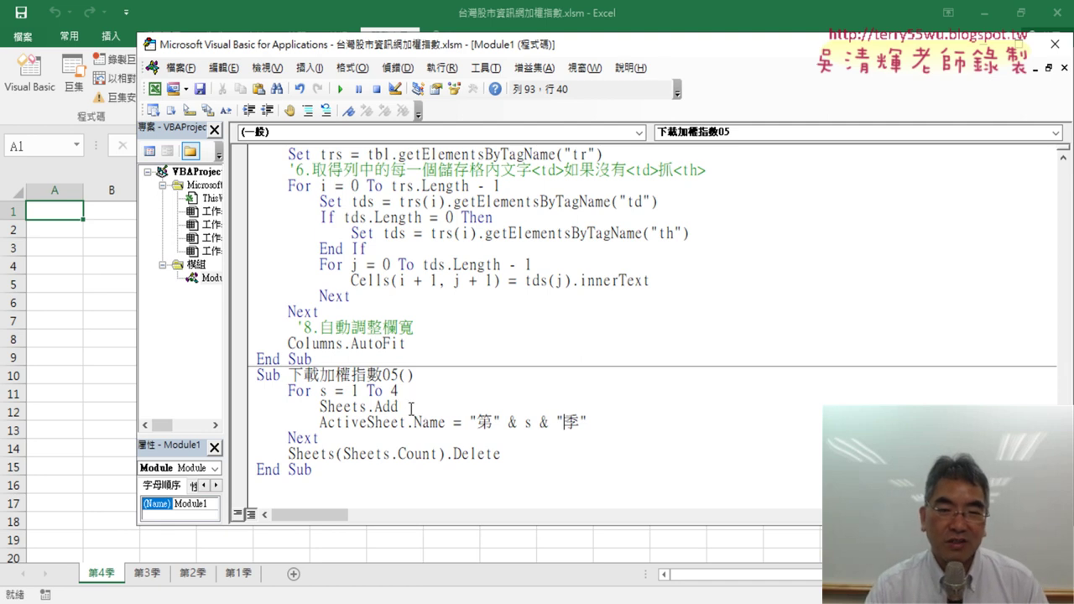
{"action": "left_click_drag", "start_coordinate": [400, 407], "coordinate": [319, 408]}
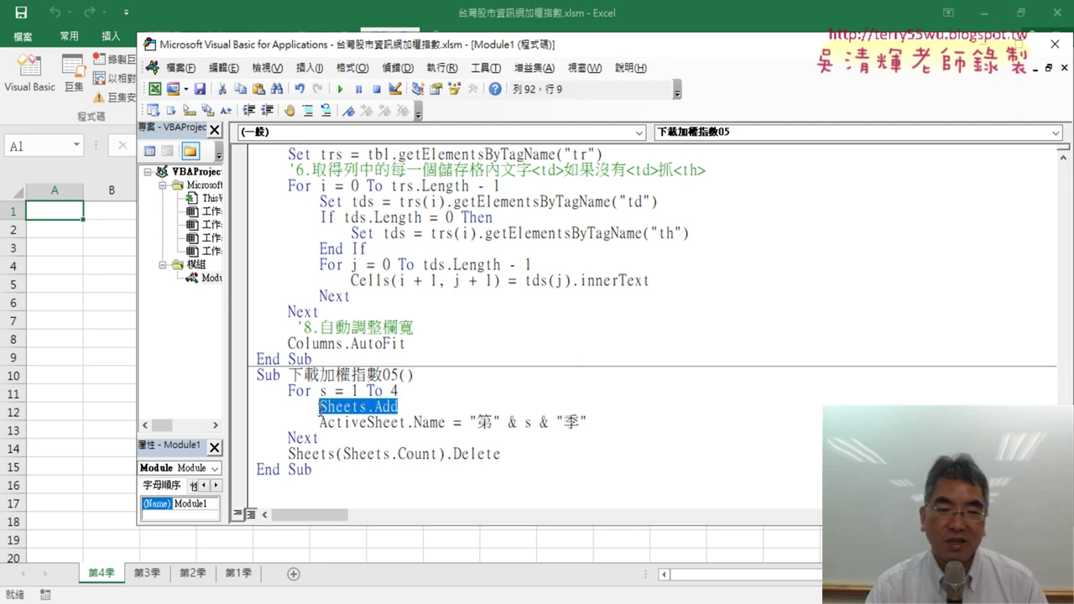
{"action": "left_click", "coordinate": [412, 406]}
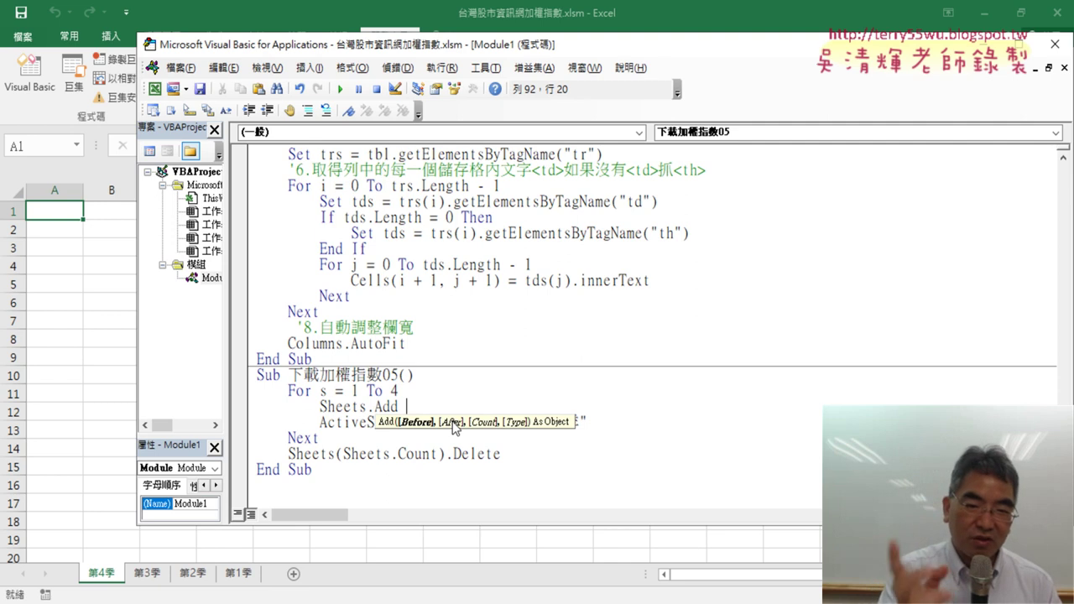
- Change the add line to Sheets.Add after:=Sheets(Sheets.Count), reusing Sheets.Count from the Delete line
{"action": "type", "text": "a"}
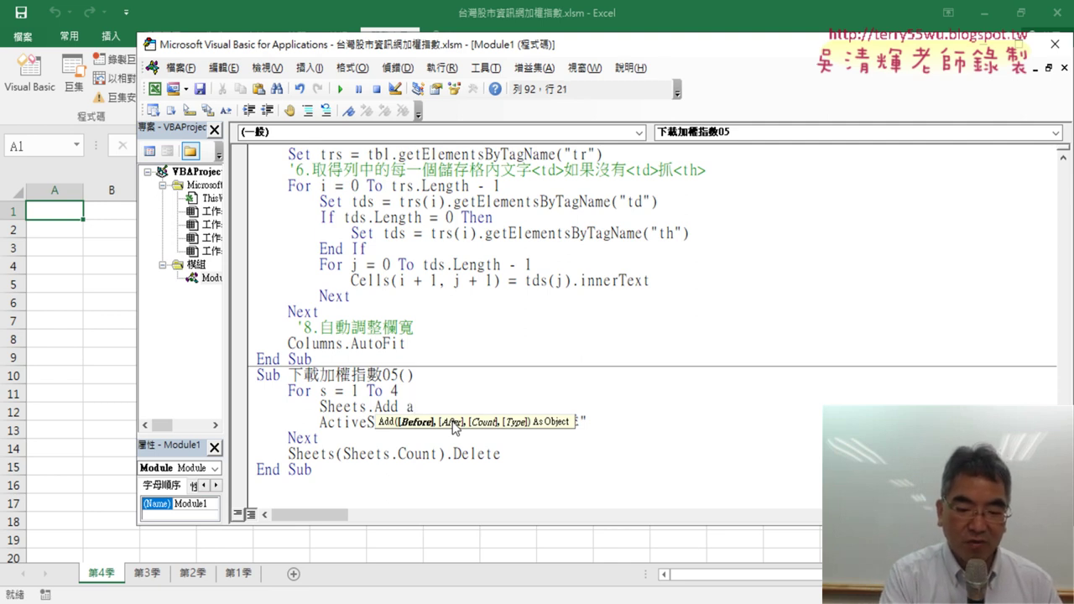
{"action": "type", "text": "fter"}
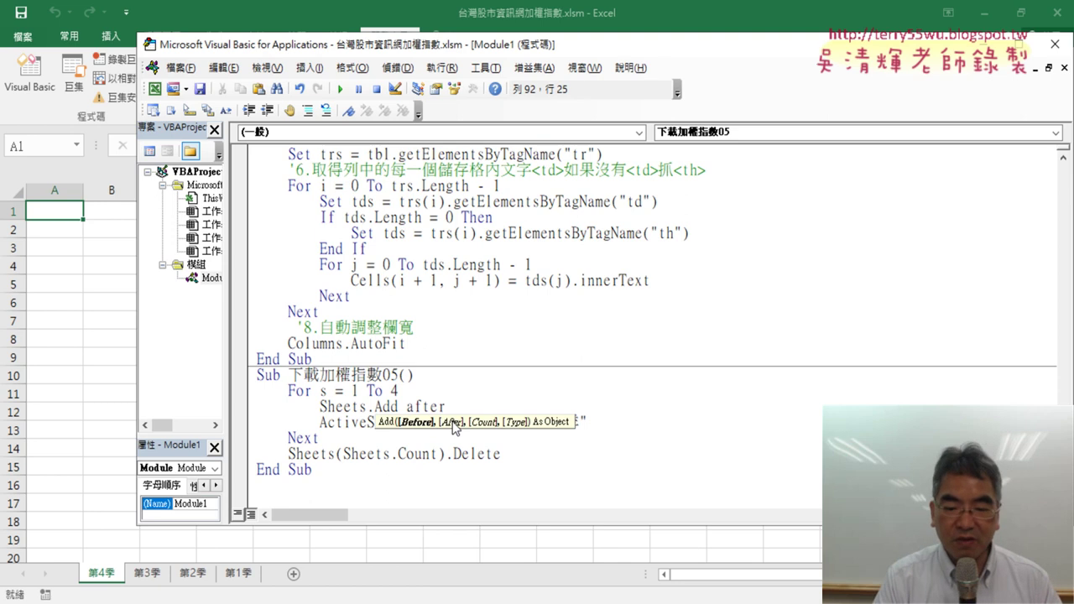
{"action": "type", "text": ":="}
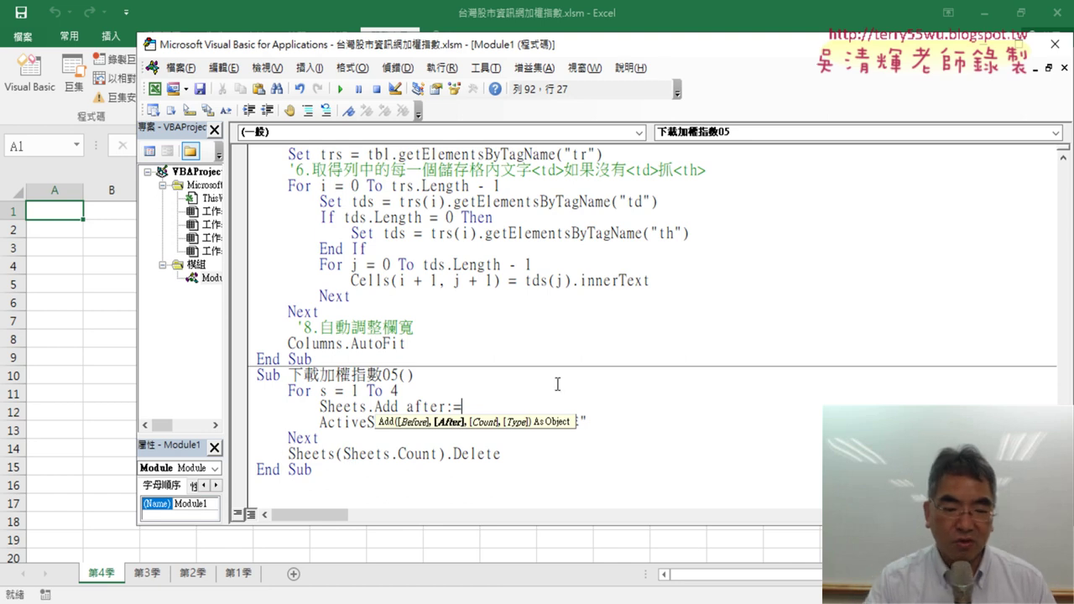
{"action": "type", "text": "she"}
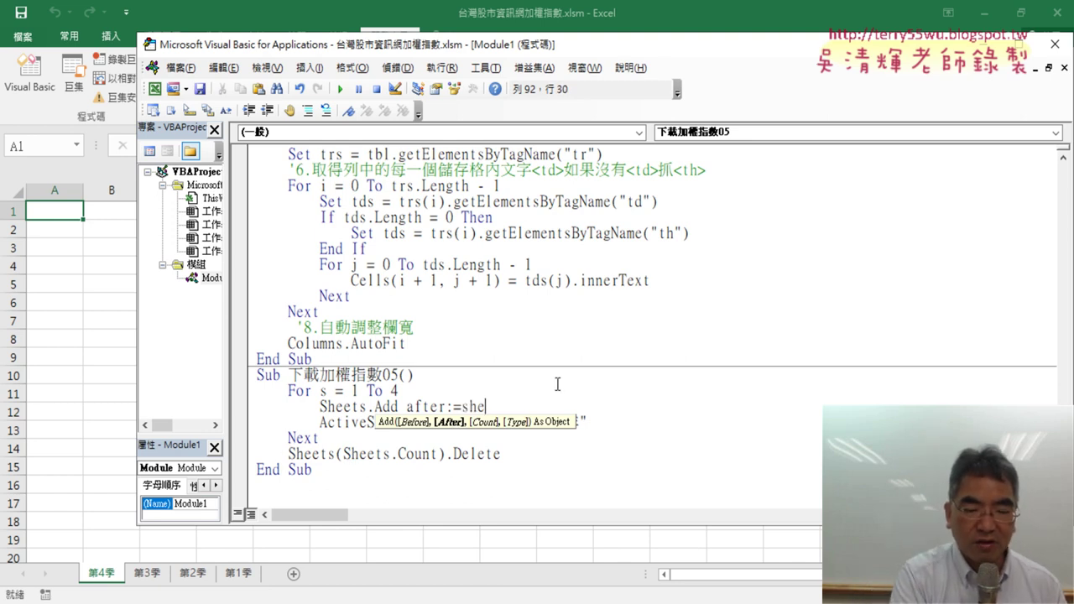
{"action": "type", "text": "ets"}
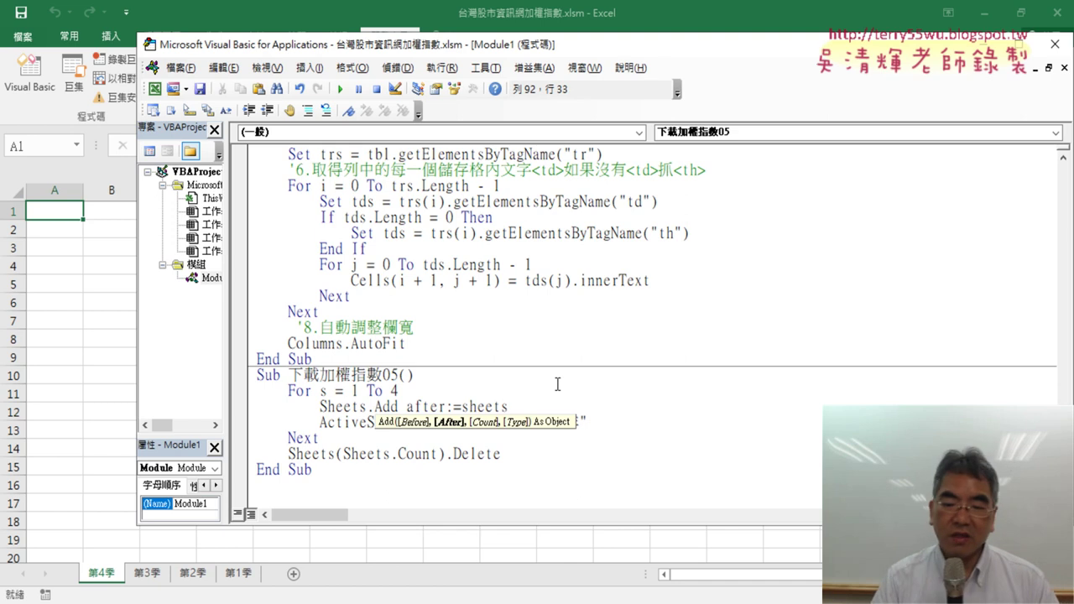
{"action": "type", "text": "("}
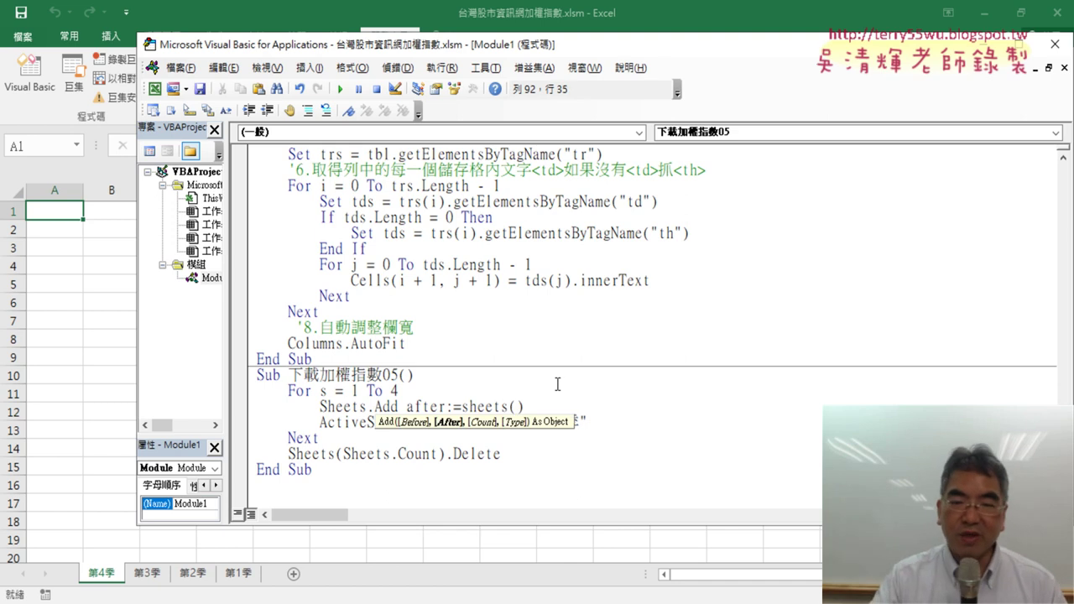
{"action": "type", "text": ")"}
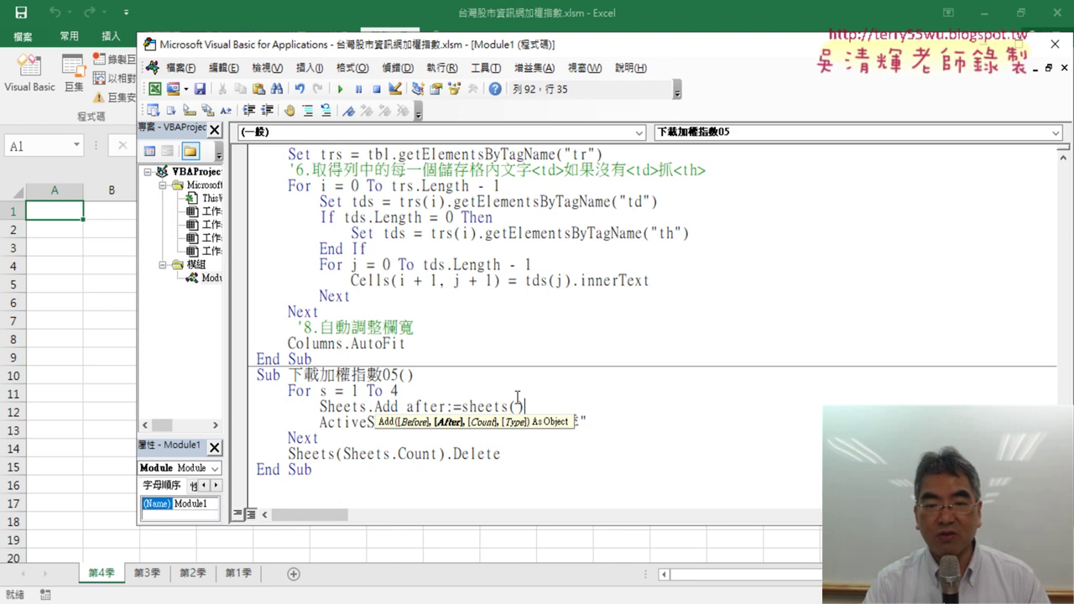
{"action": "mouse_move", "coordinate": [343, 454]}
{"action": "left_mouse_down"}
{"action": "mouse_move", "coordinate": [438, 453]}
{"action": "mouse_move", "coordinate": [518, 411]}
{"action": "left_mouse_up"}
{"action": "left_click_drag", "start_coordinate": [635, 406], "coordinate": [406, 407]}
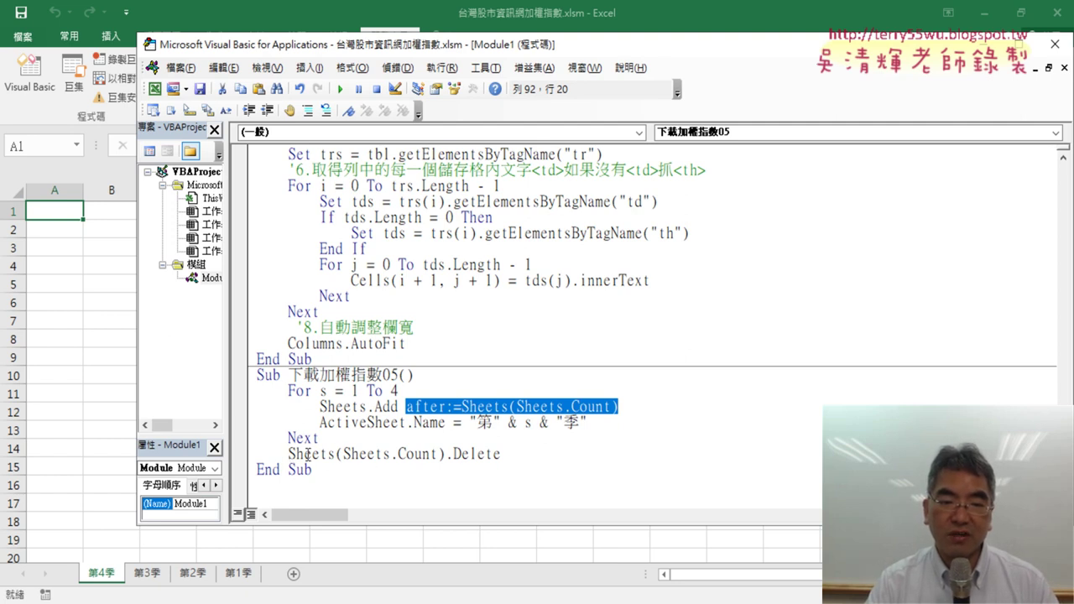
- Change the last line to Sheets(1).Delete, set a breakpoint on it, and add blank sheet 工作表30
{"action": "left_click_drag", "start_coordinate": [343, 453], "coordinate": [433, 453]}
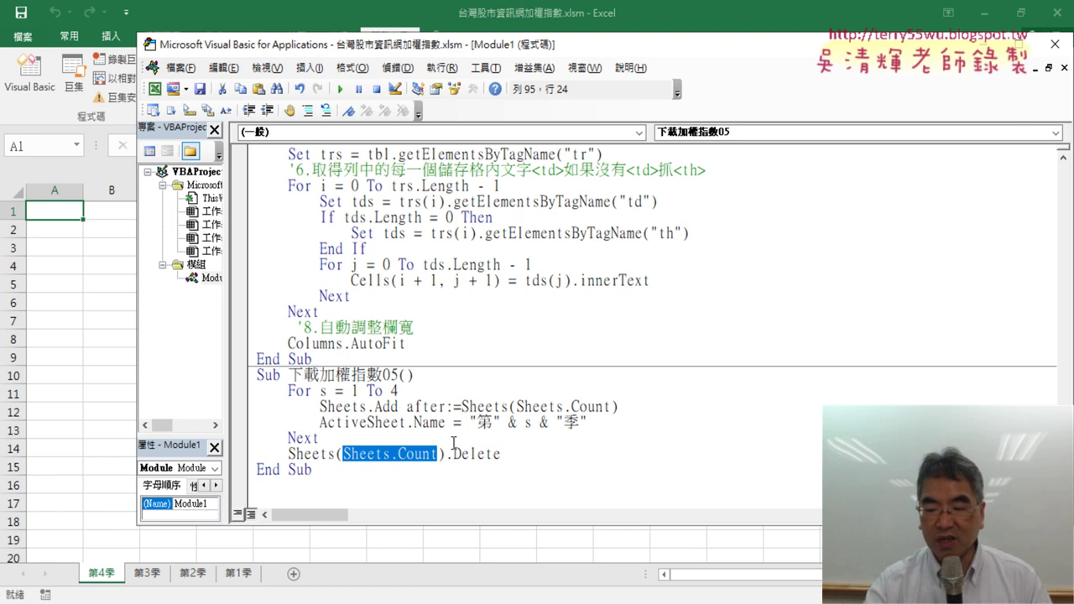
{"action": "type", "text": "1"}
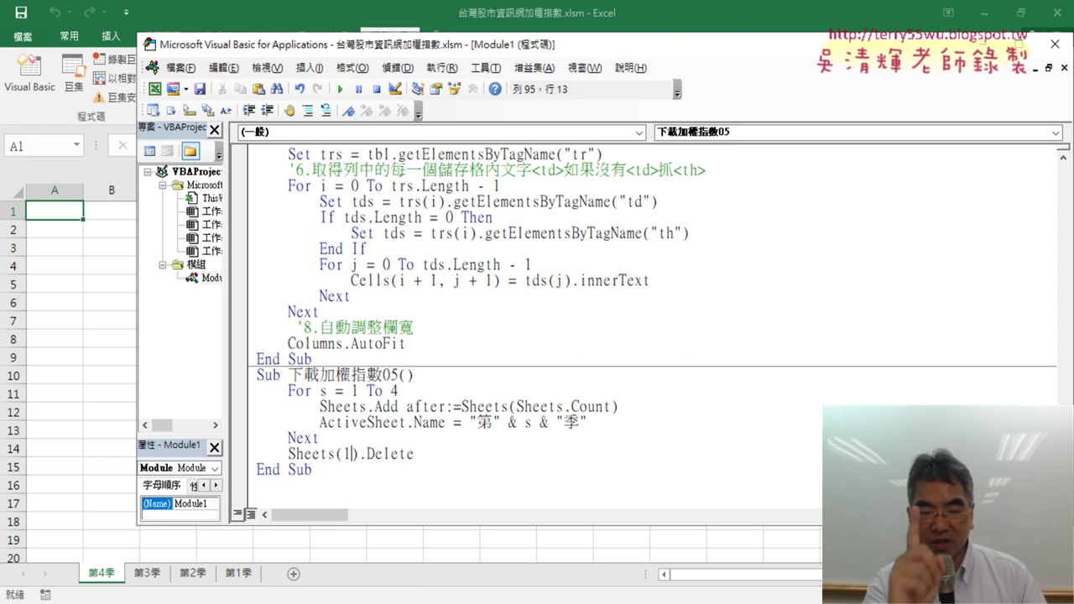
{"action": "left_click", "coordinate": [239, 454]}
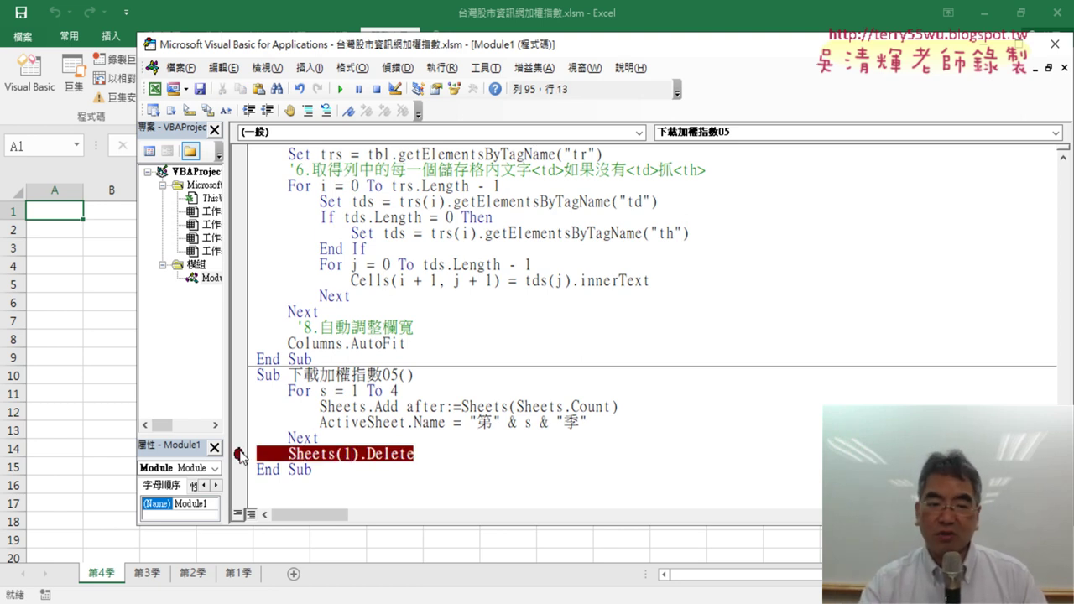
{"action": "left_click", "coordinate": [294, 575]}
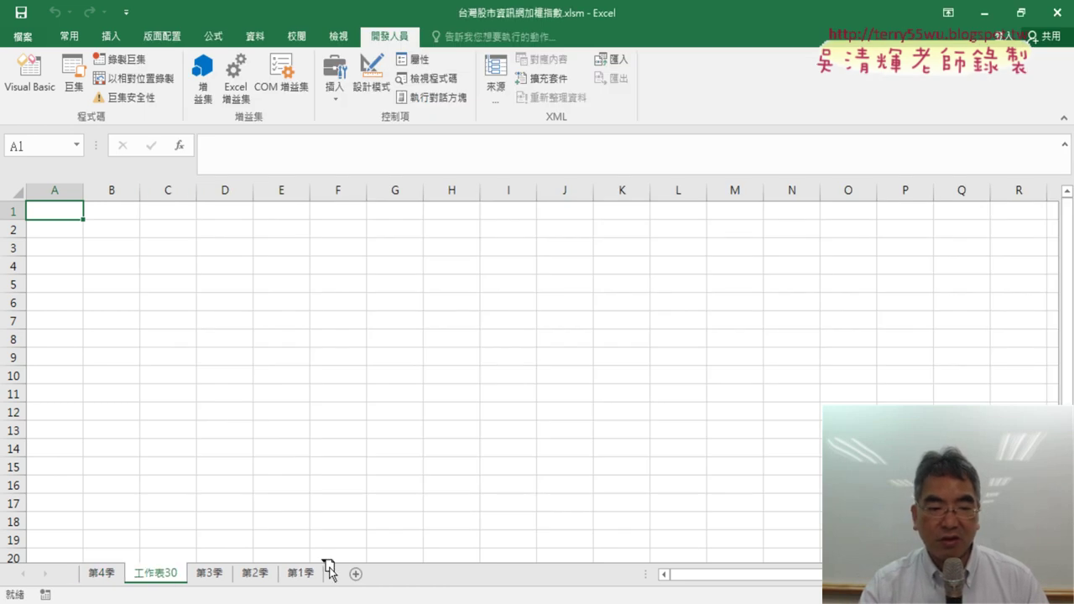
- Move 工作表30 to the end, delete sheets 第1季–第4季, and return to the 下載加權指數05 code
{"action": "left_click_drag", "start_coordinate": [247, 575], "coordinate": [327, 577]}
{"action": "left_click", "coordinate": [240, 579]}
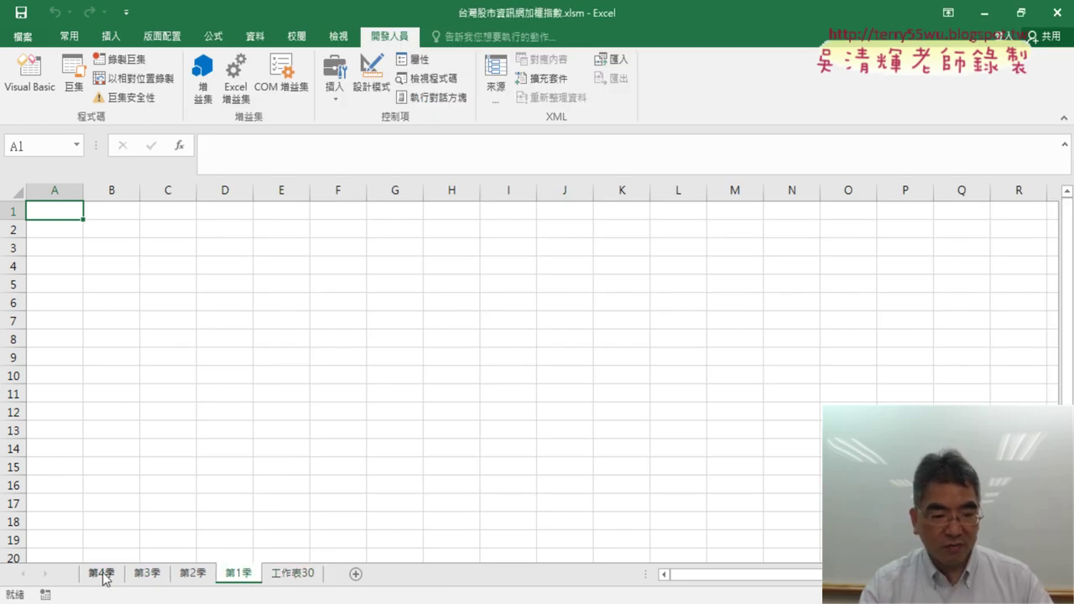
{"action": "left_click", "coordinate": [102, 575], "text": "shift"}
{"action": "right_click", "coordinate": [105, 575]}
{"action": "left_click", "coordinate": [136, 377]}
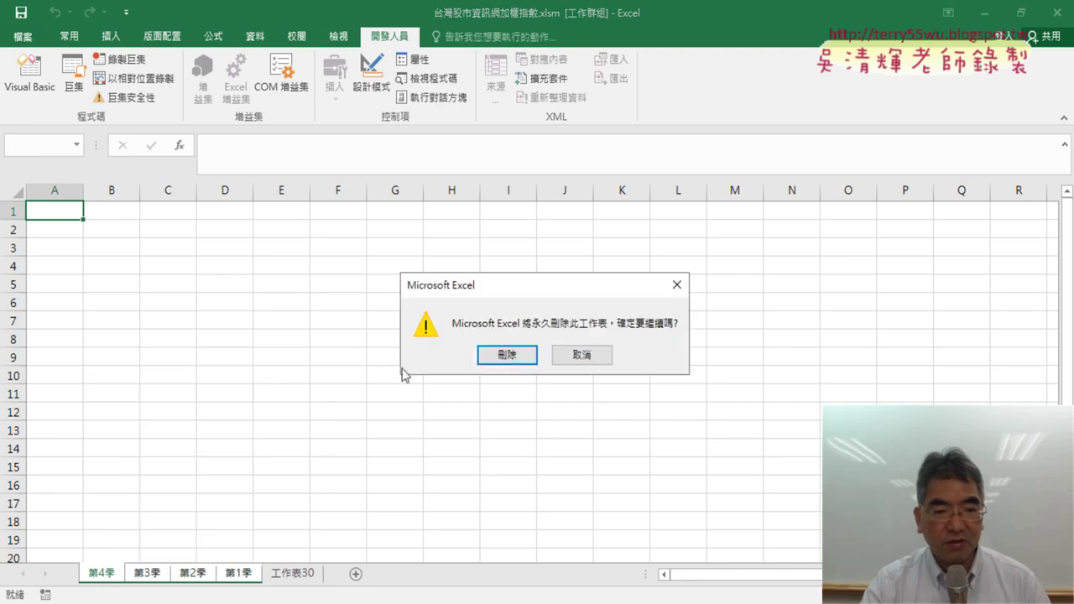
{"action": "left_click", "coordinate": [513, 355]}
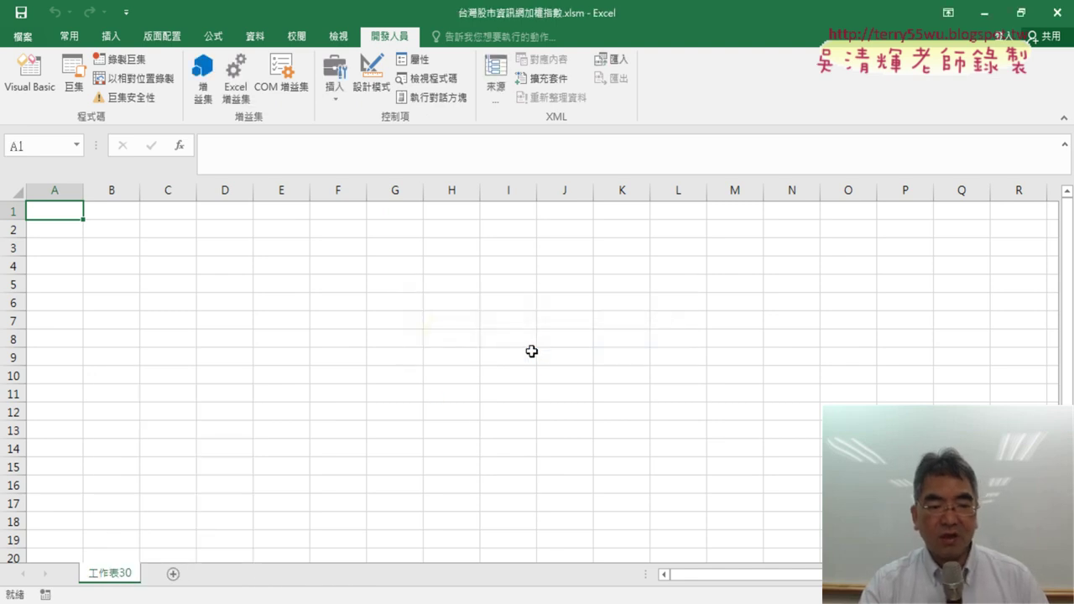
{"action": "left_click", "coordinate": [30, 74]}
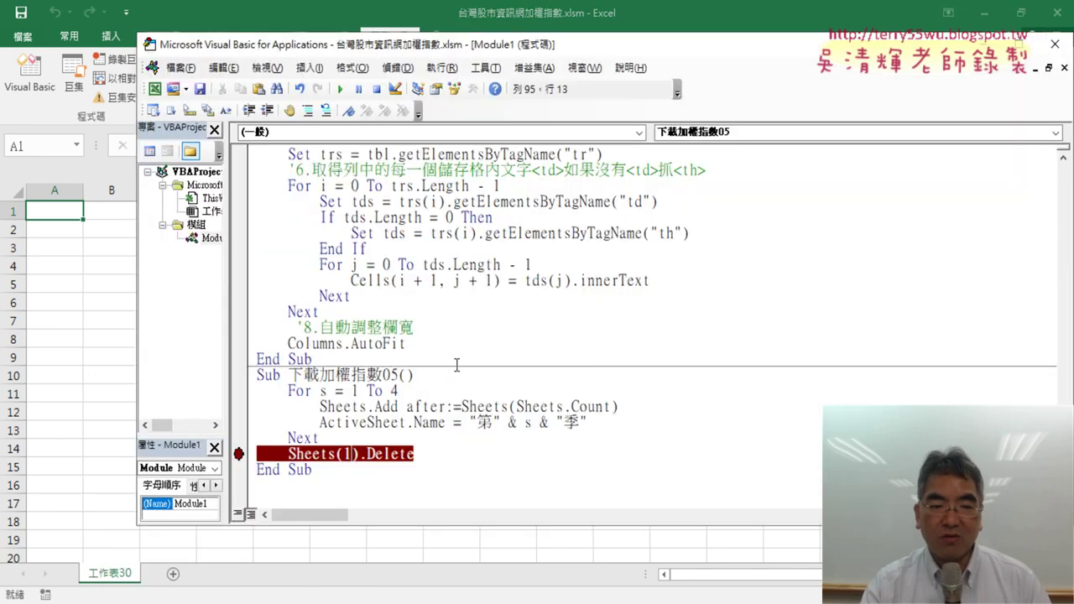
{"action": "left_click", "coordinate": [342, 407]}
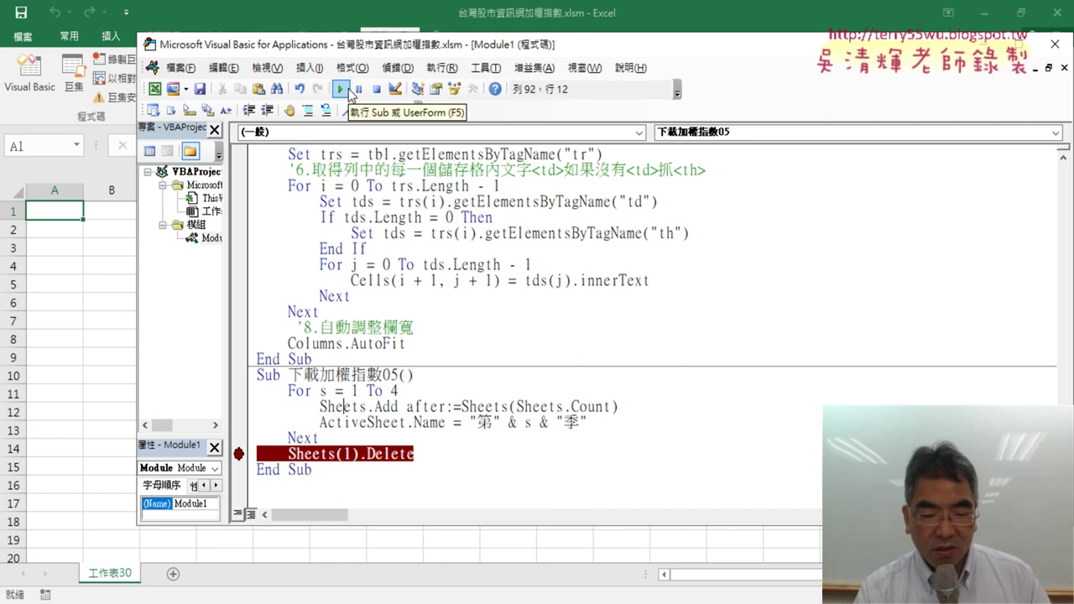
- Step the macro with F8 through the first Sheets.Add, annotating after:=Sheets( and new sheet 工作表31
{"action": "key", "text": "F8"}
{"action": "key", "text": "F8"}
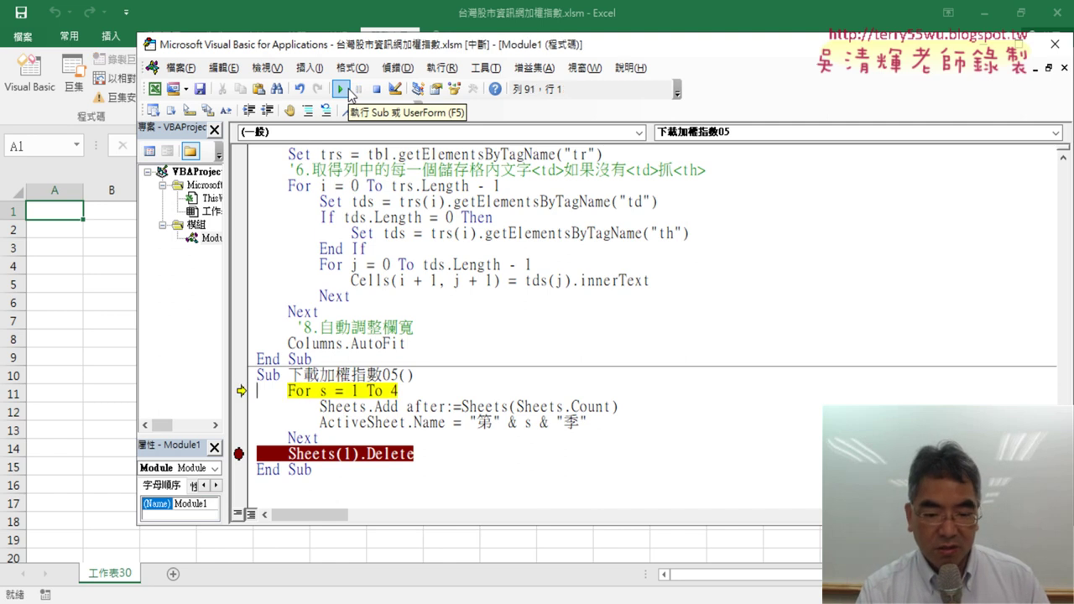
{"action": "key", "text": "F8"}
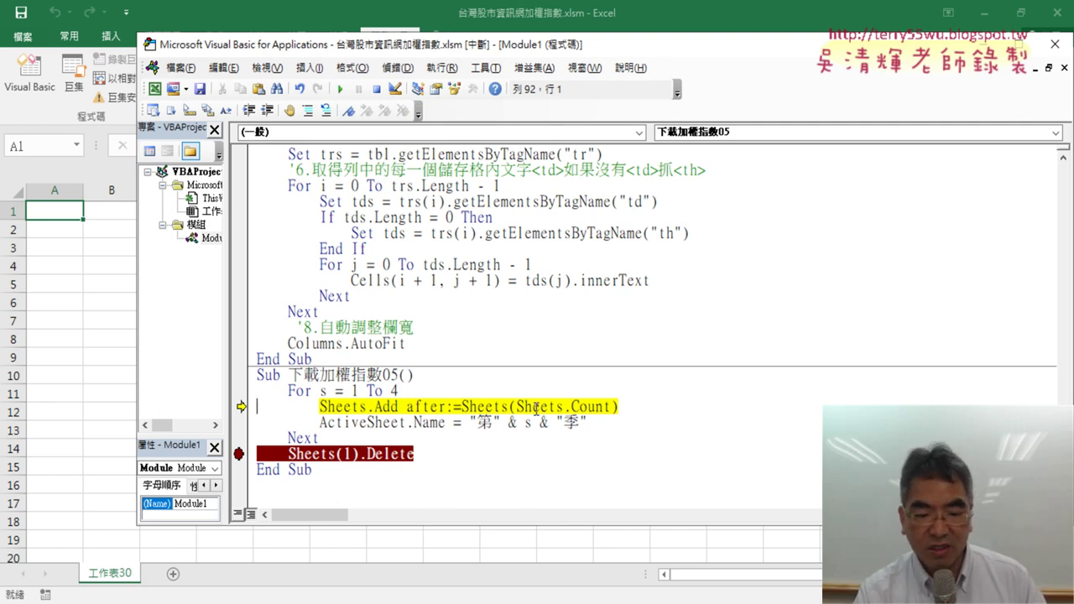
{"action": "key", "text": "F8"}
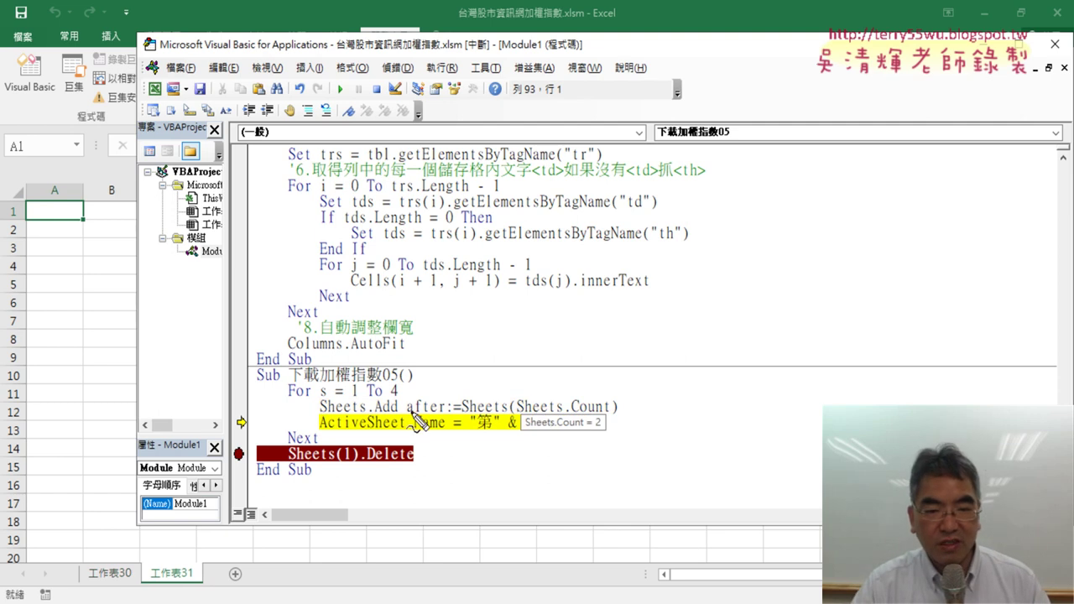
{"action": "left_click_drag", "start_coordinate": [408, 412], "coordinate": [602, 411]}
{"action": "mouse_move", "coordinate": [206, 591]}
{"action": "left_mouse_down"}
{"action": "mouse_move", "coordinate": [141, 571]}
{"action": "mouse_move", "coordinate": [205, 589]}
{"action": "left_mouse_up"}
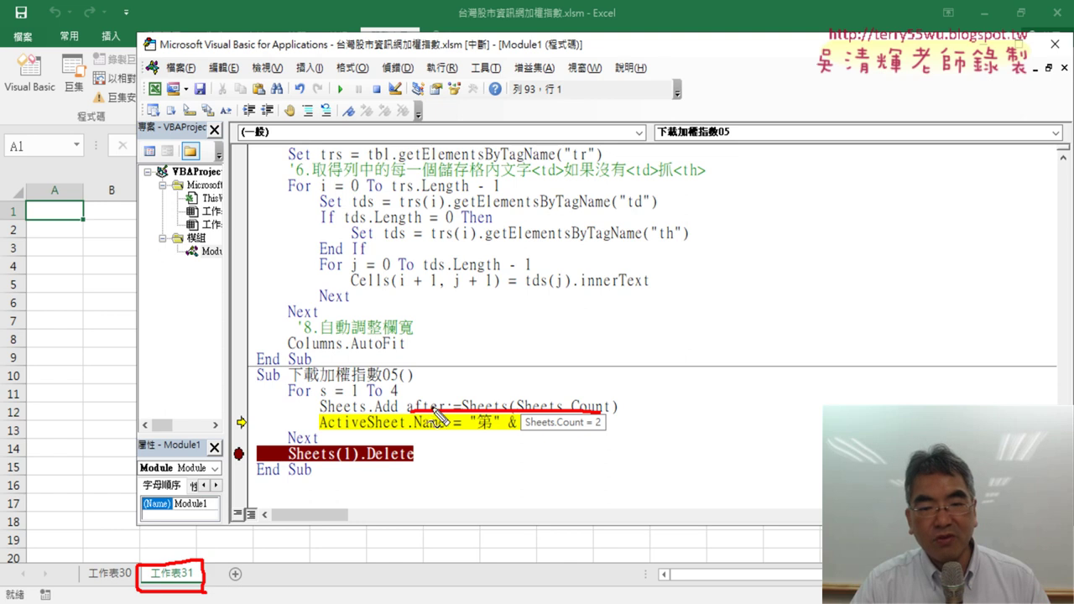
{"action": "mouse_move", "coordinate": [82, 557]}
{"action": "left_mouse_down"}
{"action": "mouse_move", "coordinate": [82, 592]}
{"action": "mouse_move", "coordinate": [24, 564]}
{"action": "mouse_move", "coordinate": [83, 573]}
{"action": "left_mouse_up"}
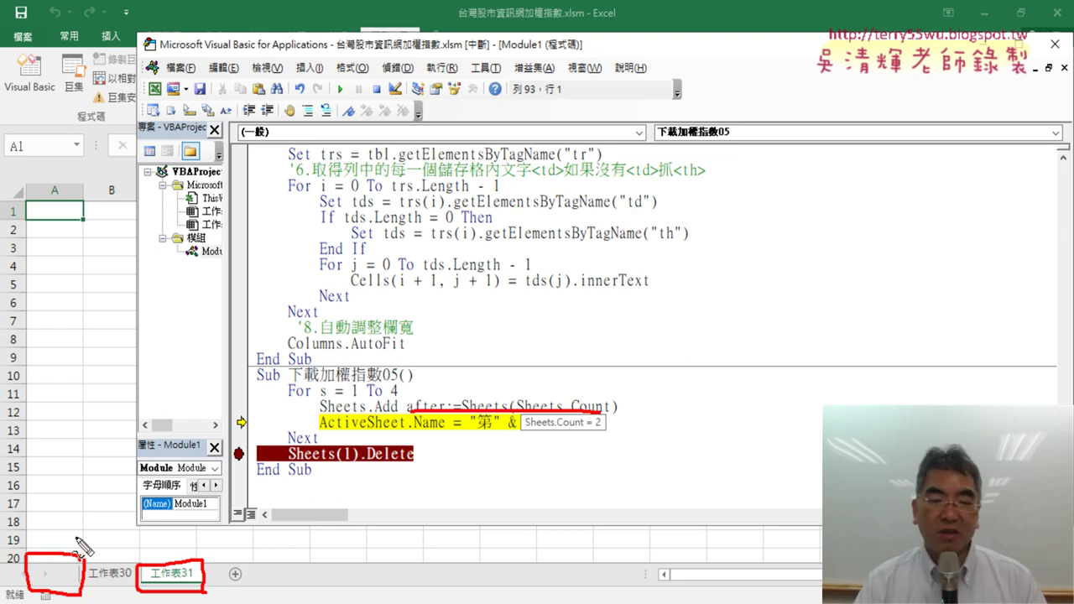
{"action": "key", "text": "Escape"}
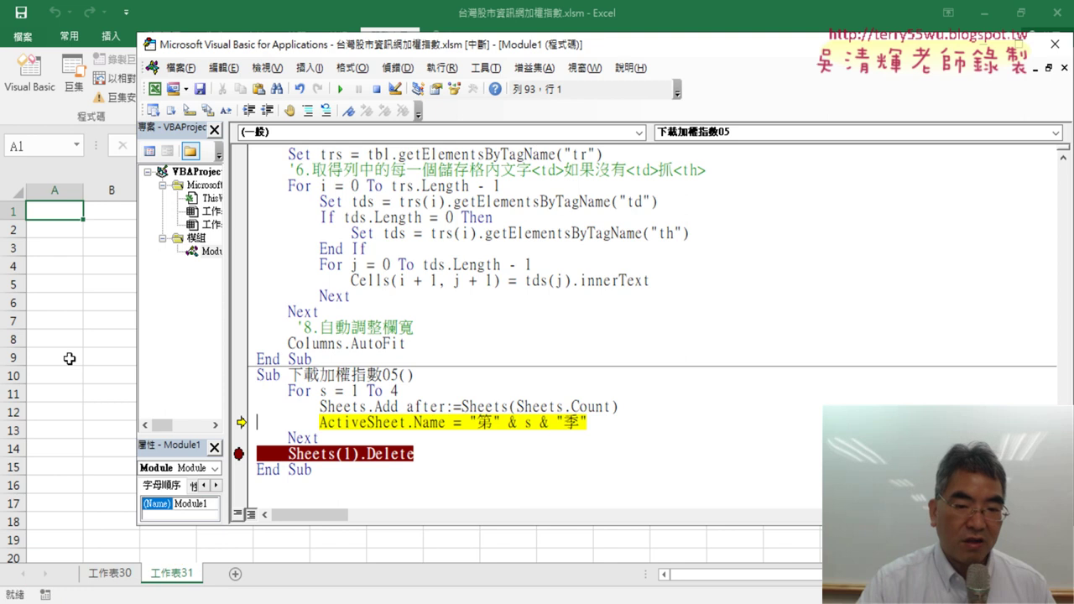
{"action": "left_click", "coordinate": [526, 423]}
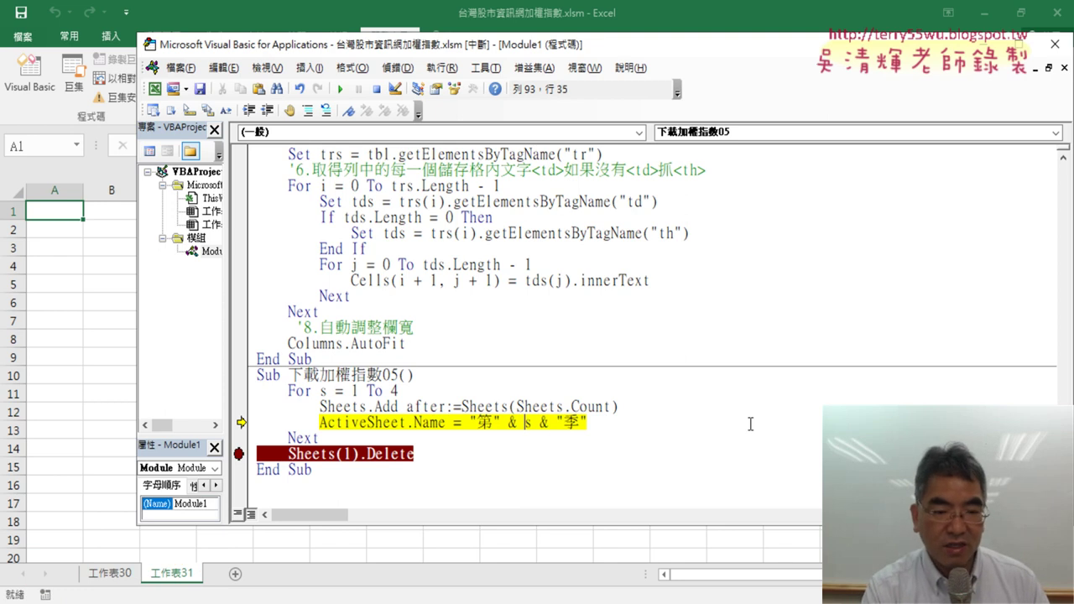
- Keep stepping with F8 to create sheets 第1季–第4季 and delete 工作表30
{"action": "key", "text": "F8"}
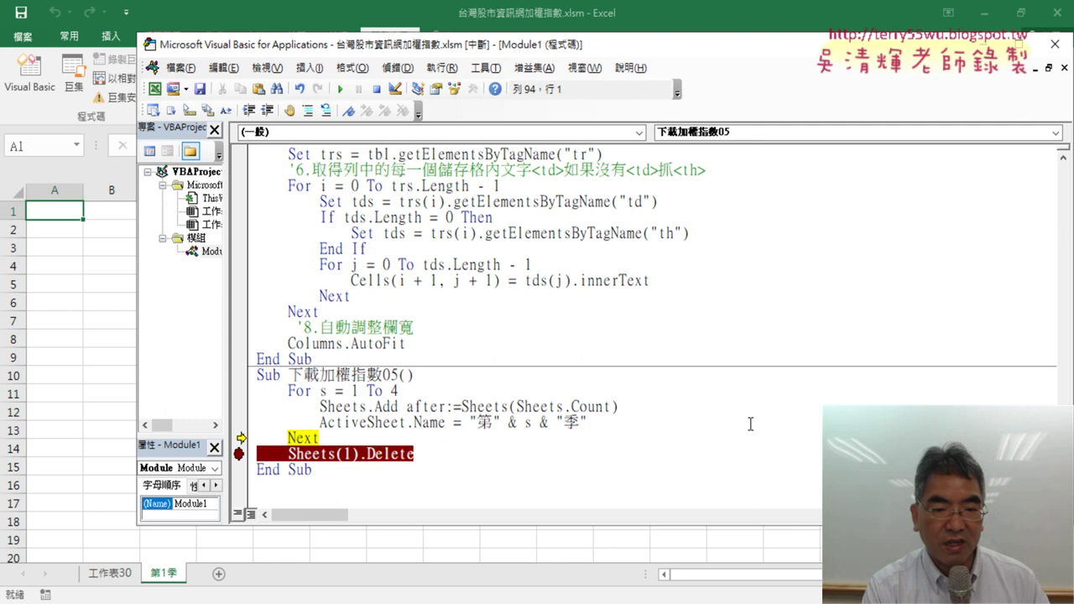
{"action": "key", "text": "F8"}
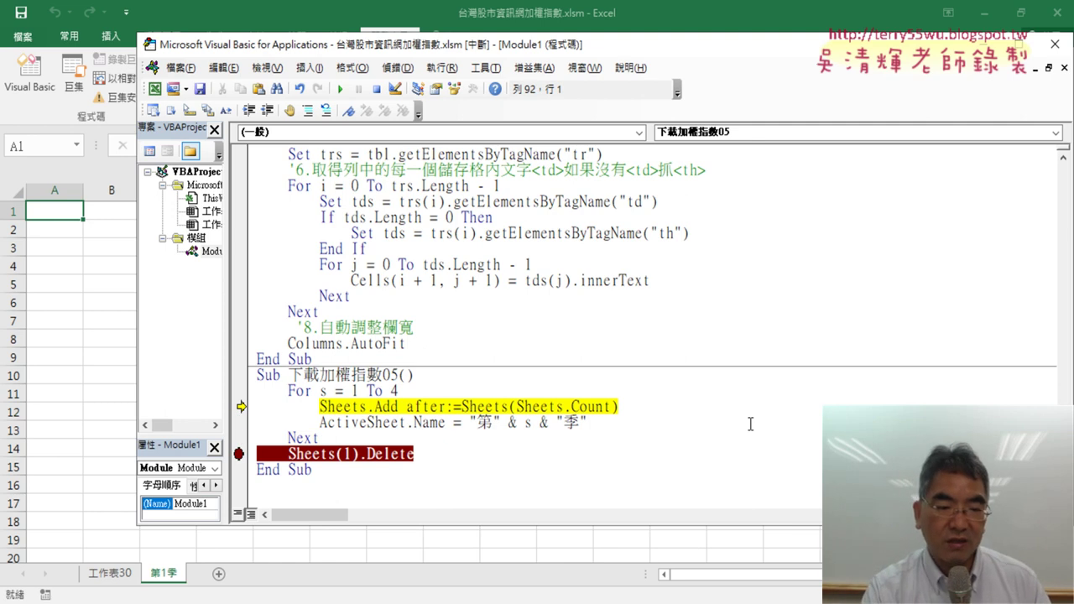
{"action": "key", "text": "F8"}
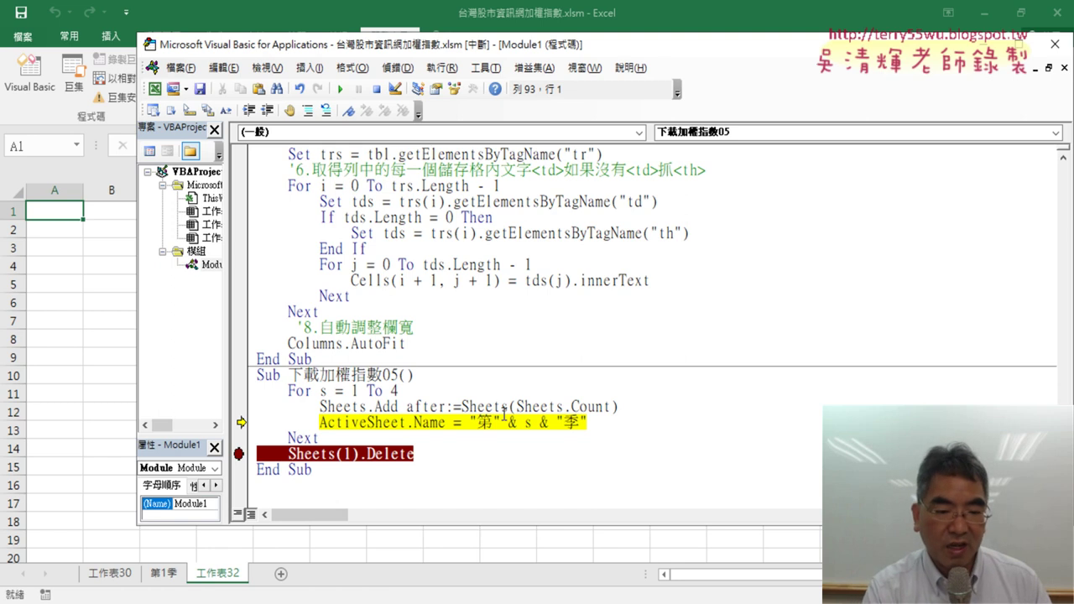
{"action": "key", "text": "F8"}
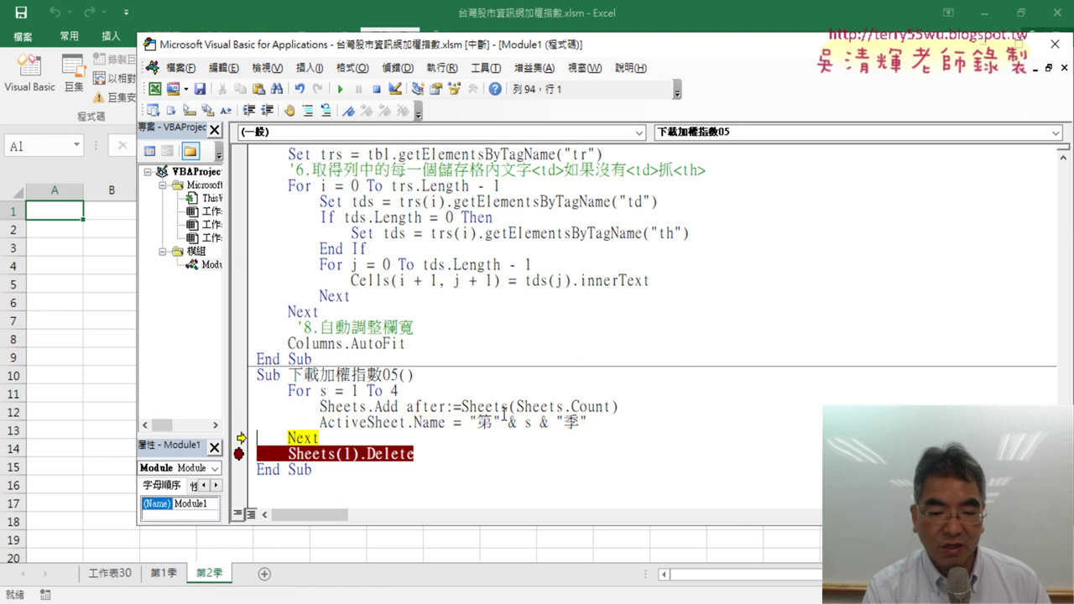
{"action": "key", "text": "F8"}
{"action": "key", "text": "F8"}
{"action": "key", "text": "F8"}
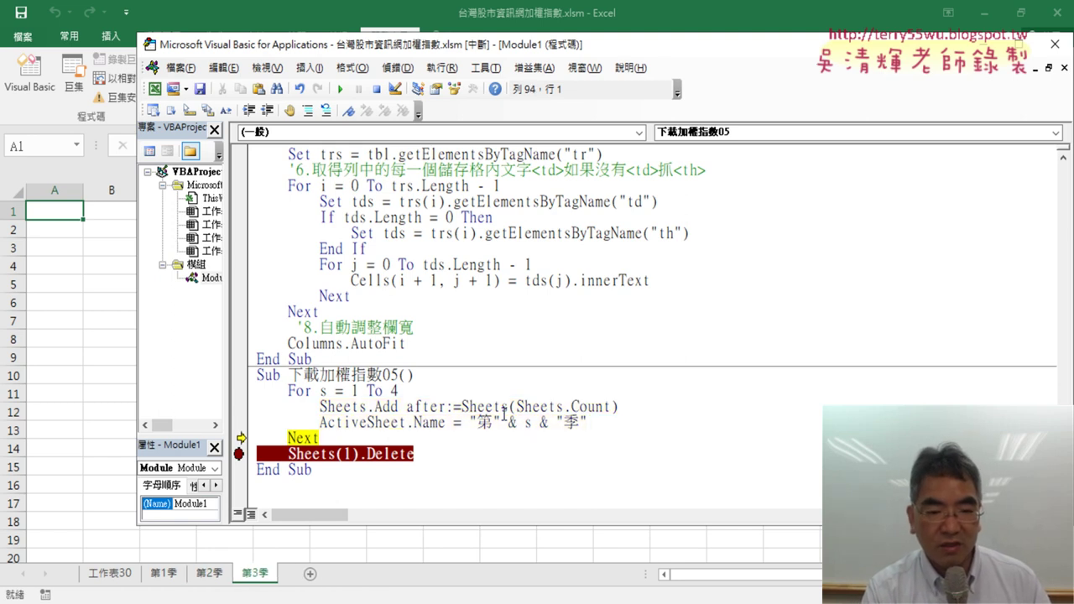
{"action": "key", "text": "F8"}
{"action": "key", "text": "F8"}
{"action": "key", "text": "F8"}
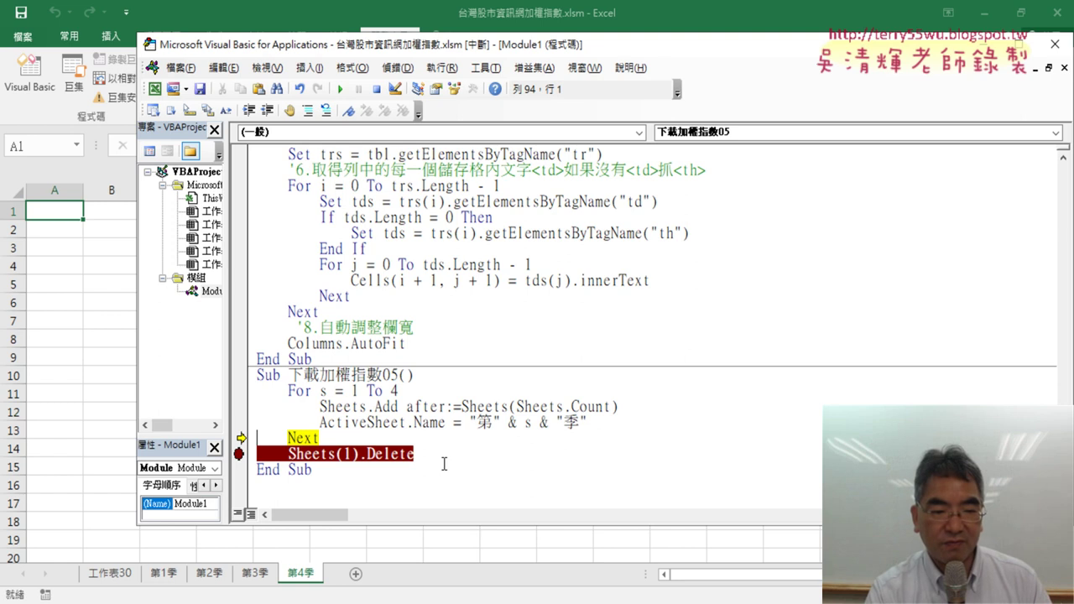
{"action": "key", "text": "F8"}
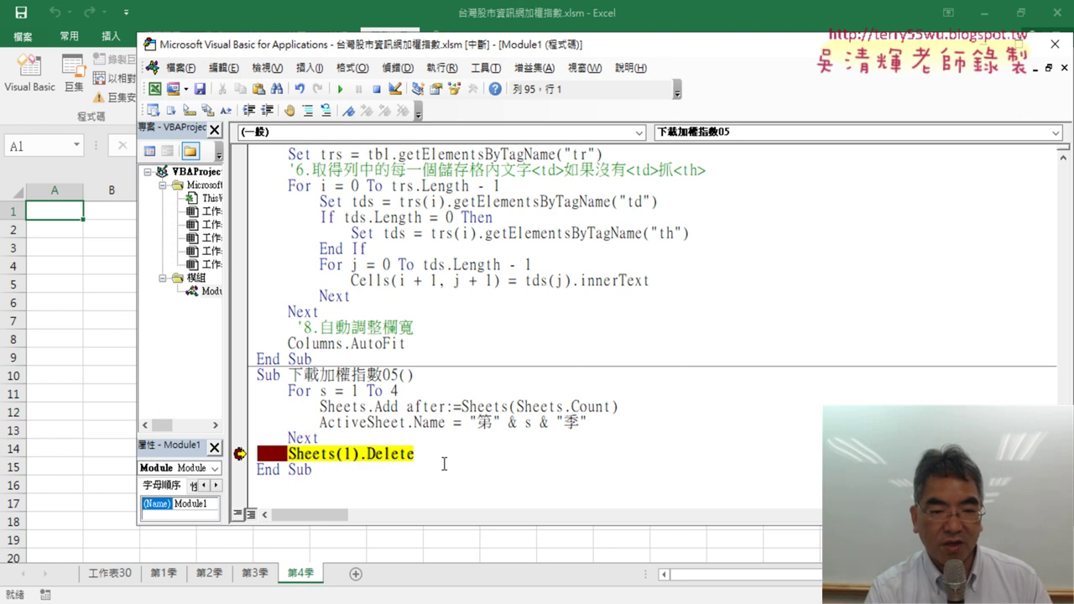
{"action": "key", "text": "F8"}
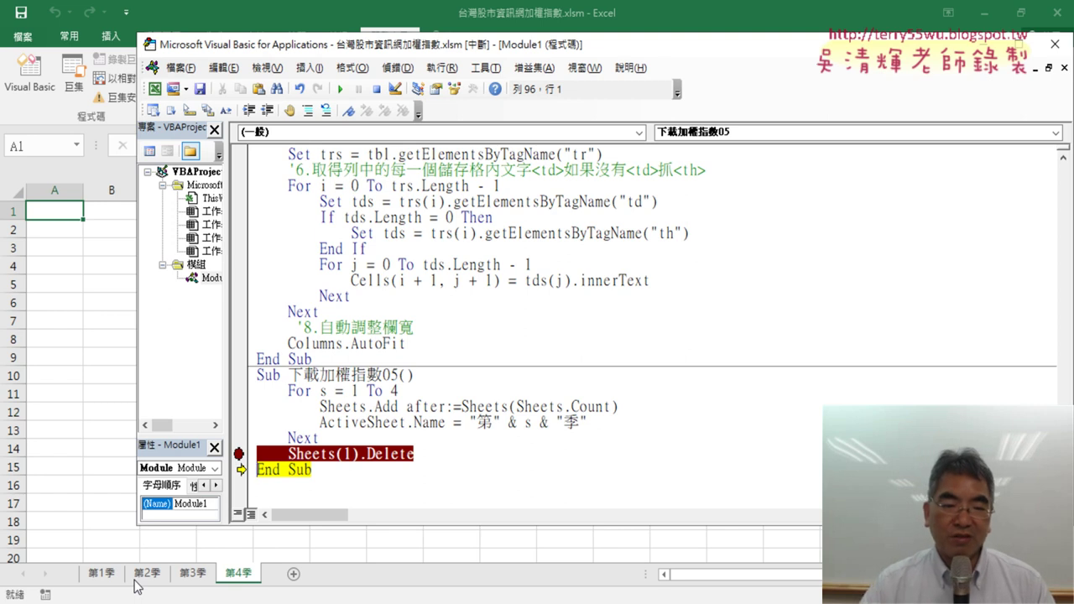
- Copy the whole 下載加權指數05 macro code
{"action": "left_click_drag", "start_coordinate": [343, 470], "coordinate": [251, 375]}
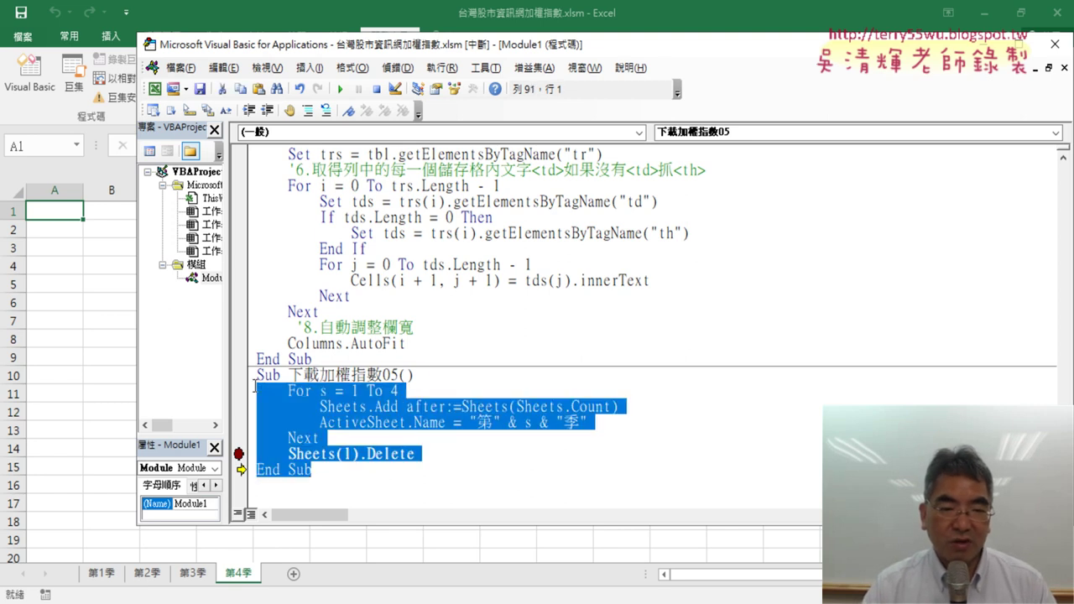
{"action": "right_click", "coordinate": [309, 391]}
{"action": "left_click", "coordinate": [379, 200]}
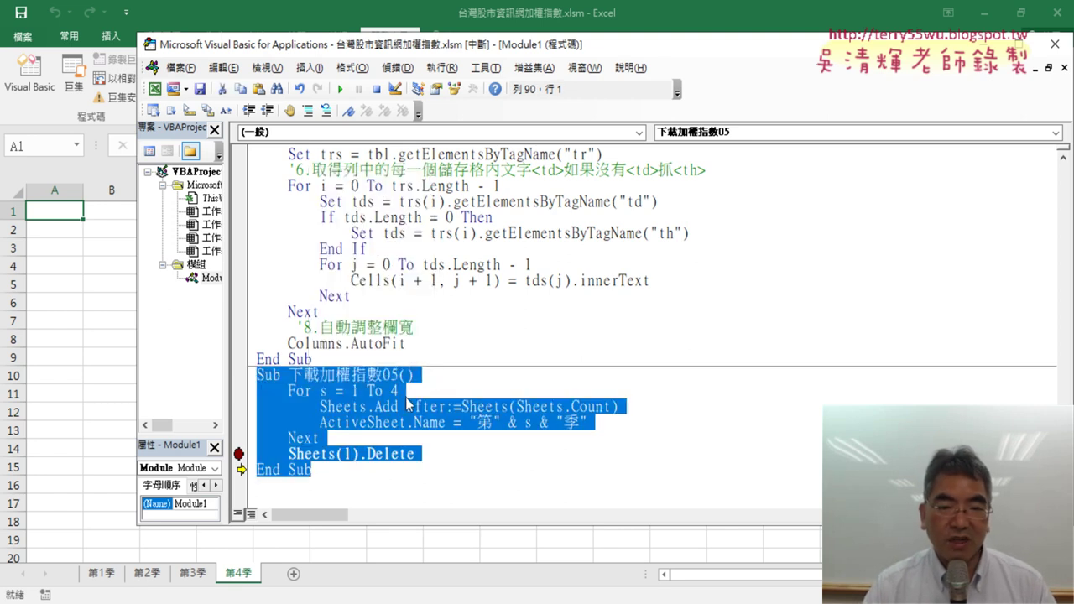
{"action": "left_click", "coordinate": [504, 468]}
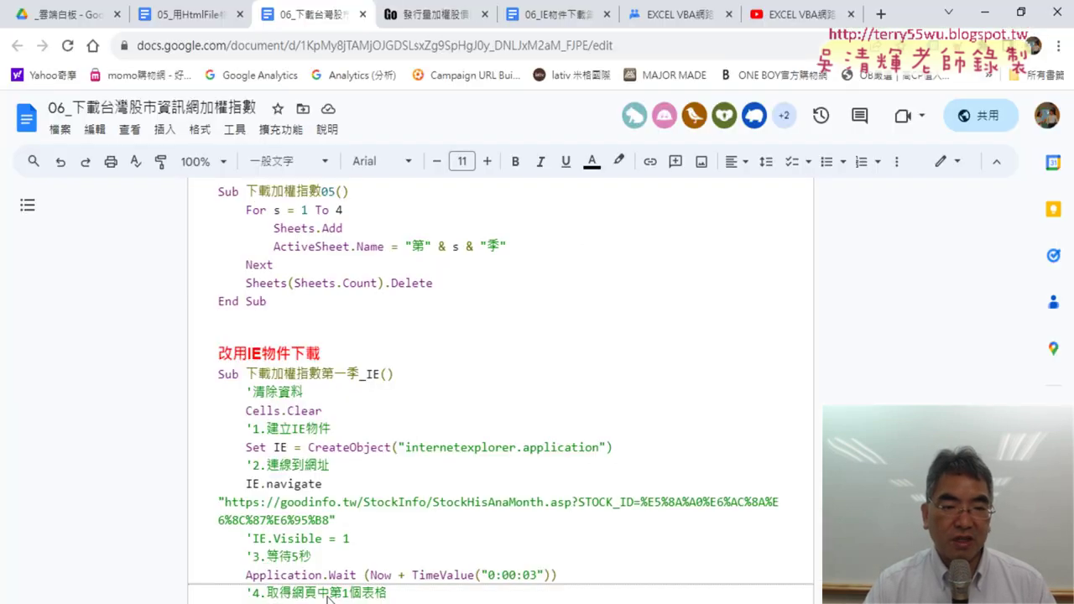
- Paste the copied macro on a new line below the previous End Sub
{"action": "scroll", "coordinate": [370, 444], "scroll_direction": "up", "scroll_amount": 2}
{"action": "left_click", "coordinate": [285, 397]}
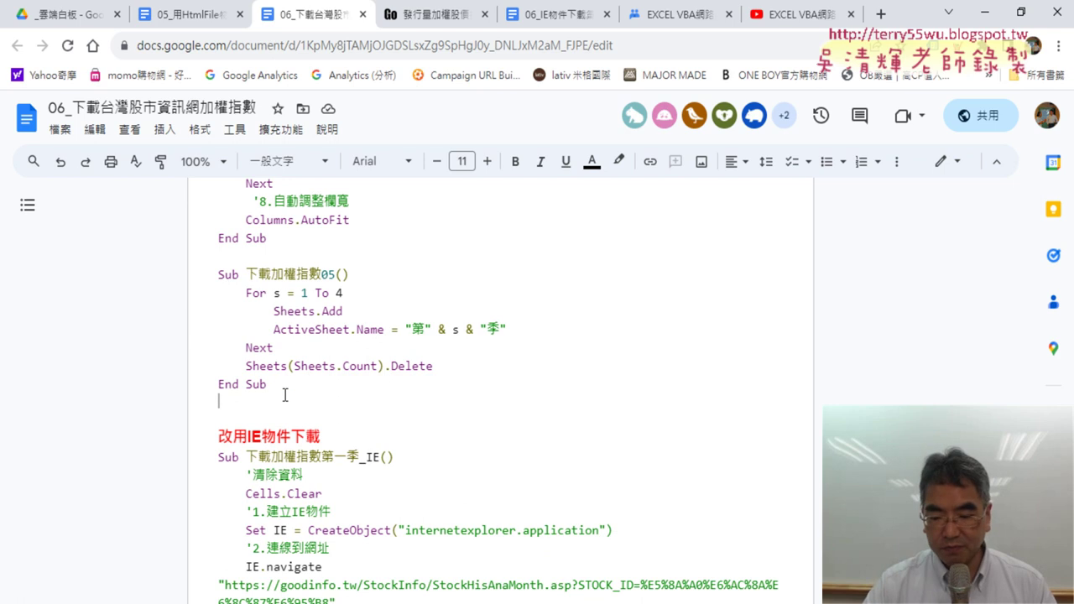
{"action": "key", "text": "Return"}
{"action": "key", "text": "ctrl+v"}
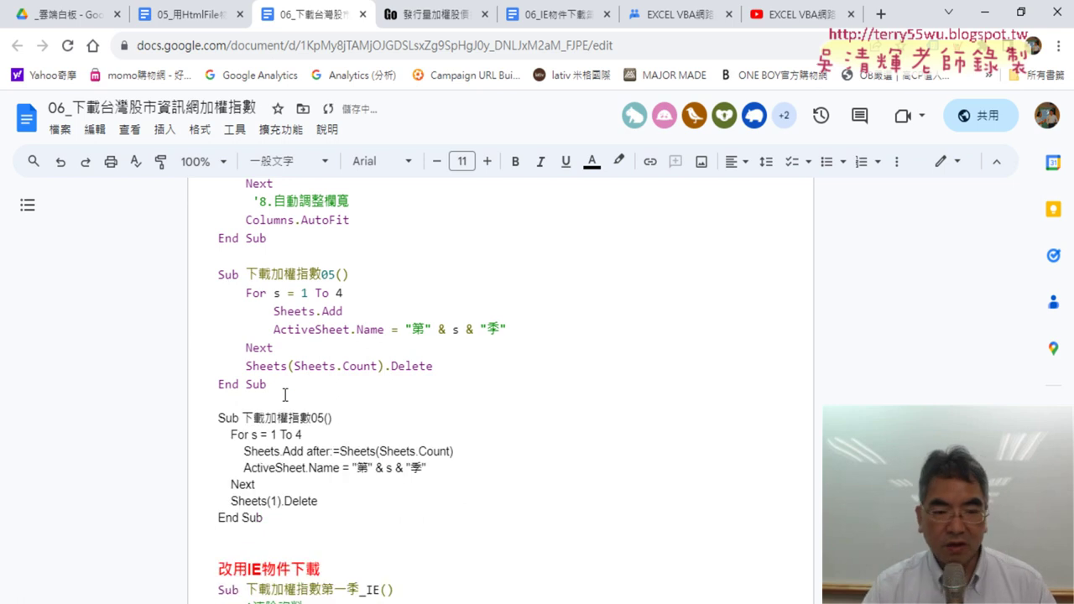
- Format the pasted Sub 下載加權指數05 block as code with Code Pretty
{"action": "left_click_drag", "start_coordinate": [267, 517], "coordinate": [214, 417]}
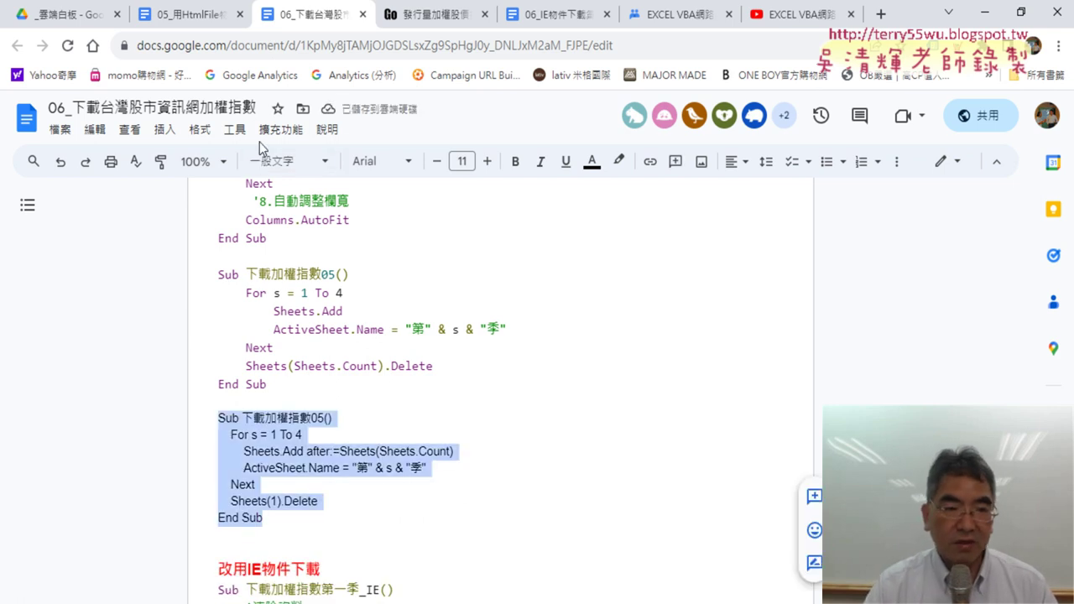
{"action": "left_click", "coordinate": [280, 130]}
{"action": "mouse_move", "coordinate": [347, 226]}
{"action": "left_click", "coordinate": [565, 235]}
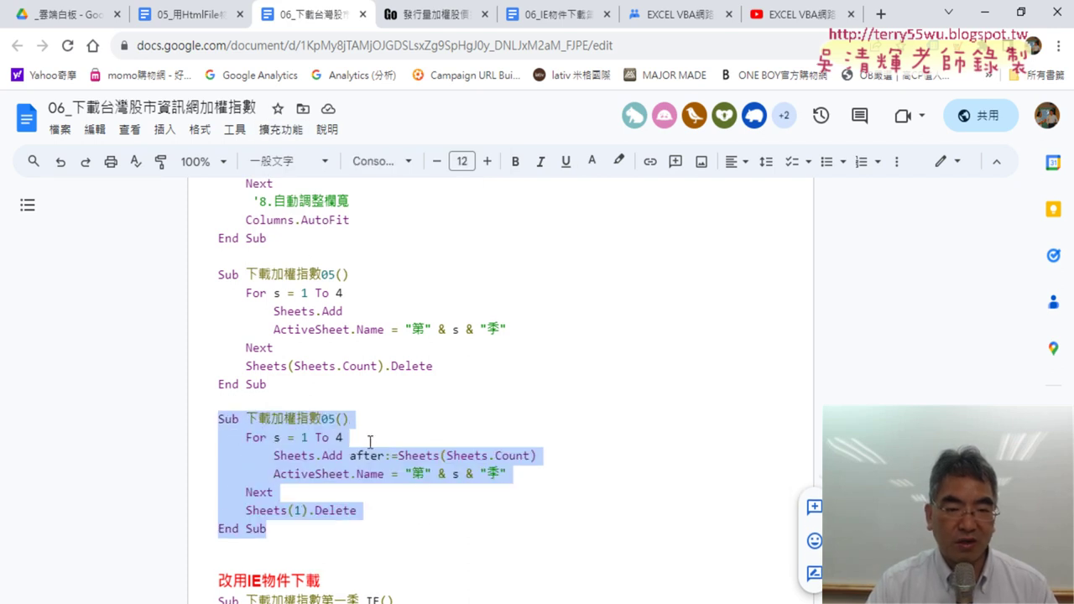
{"action": "left_click", "coordinate": [406, 455]}
- Highlight after:=Sheets(Sheets.Count) and the 1 in Sheets(1) in yellow
{"action": "left_click_drag", "start_coordinate": [349, 455], "coordinate": [544, 457]}
{"action": "left_click", "coordinate": [618, 160]}
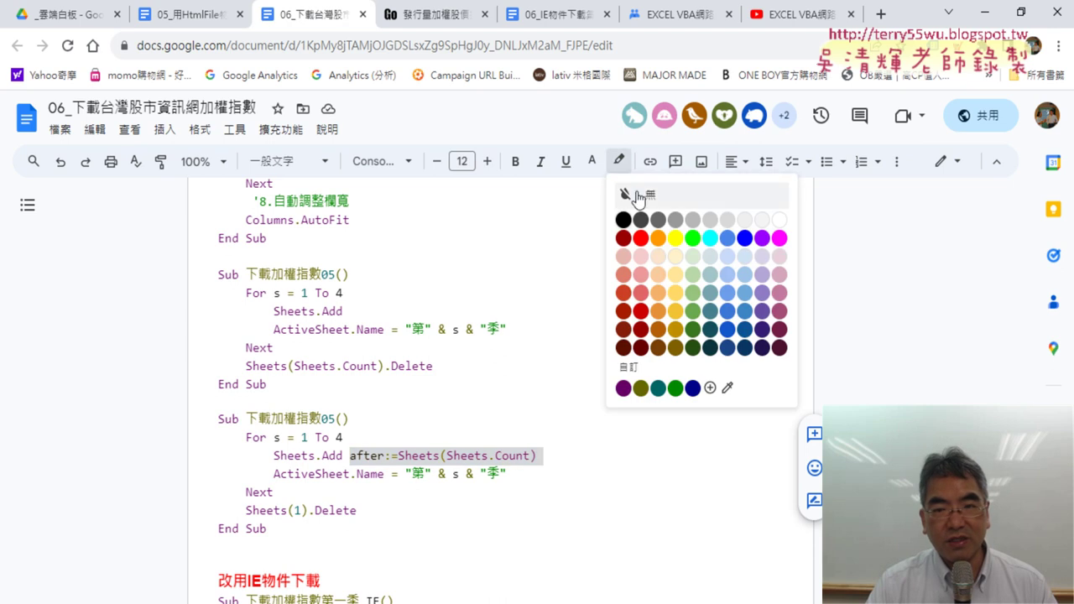
{"action": "left_click", "coordinate": [671, 241]}
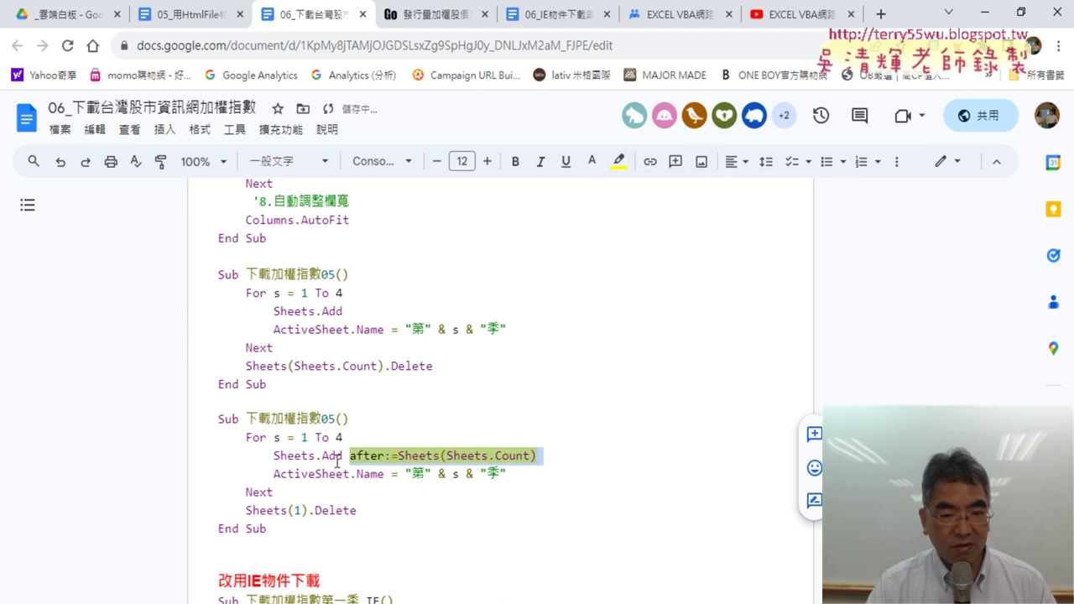
{"action": "left_click_drag", "start_coordinate": [296, 511], "coordinate": [304, 510]}
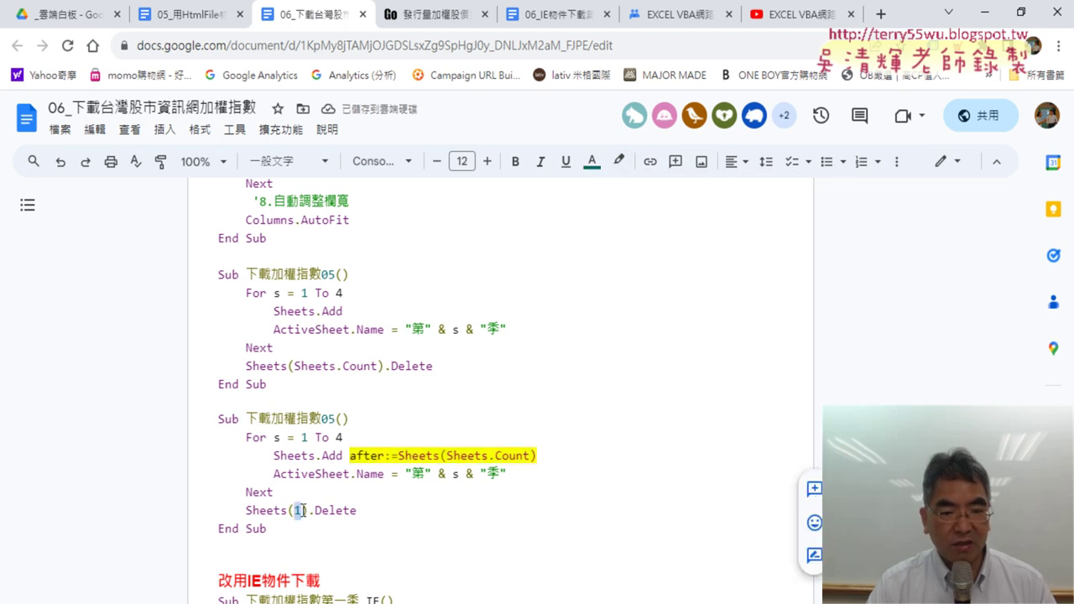
{"action": "left_click", "coordinate": [618, 160]}
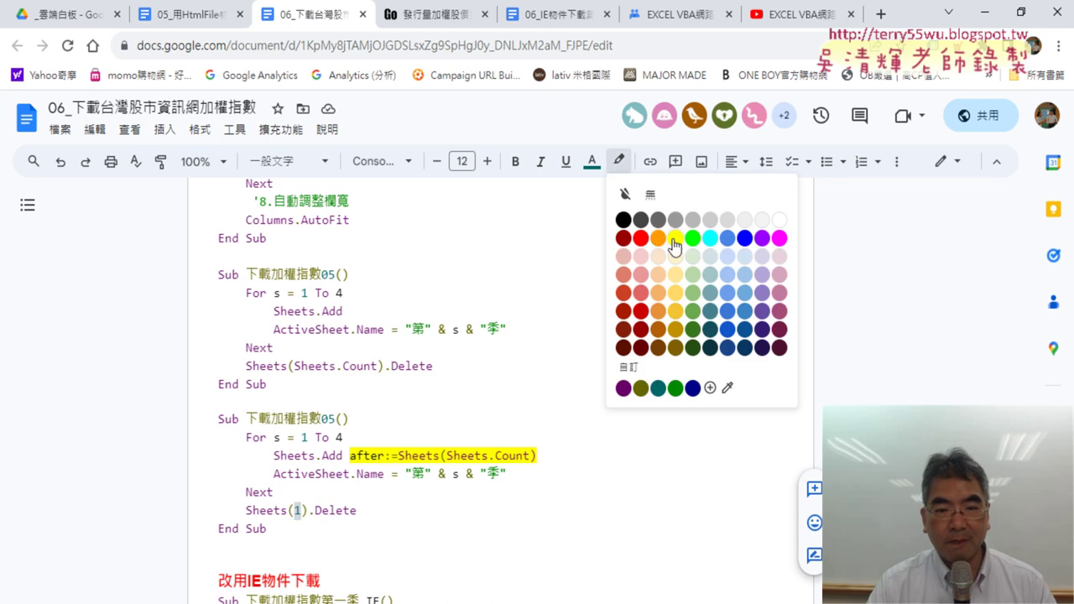
{"action": "left_click", "coordinate": [672, 240]}
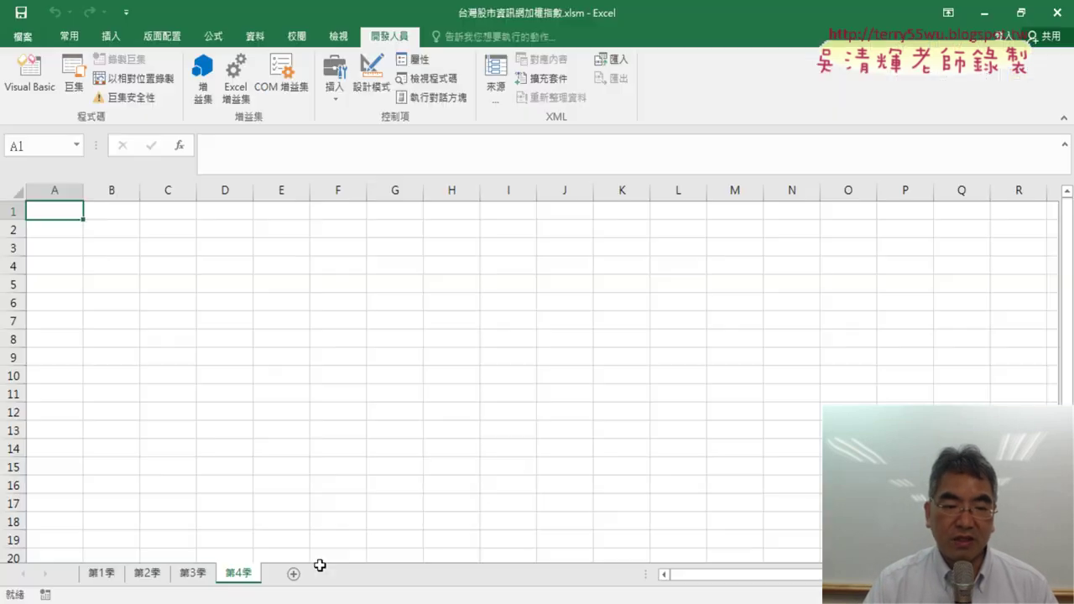
- Remove the breakpoint on Sheets(1).Delete and reset the paused macro
{"action": "left_click", "coordinate": [102, 573]}
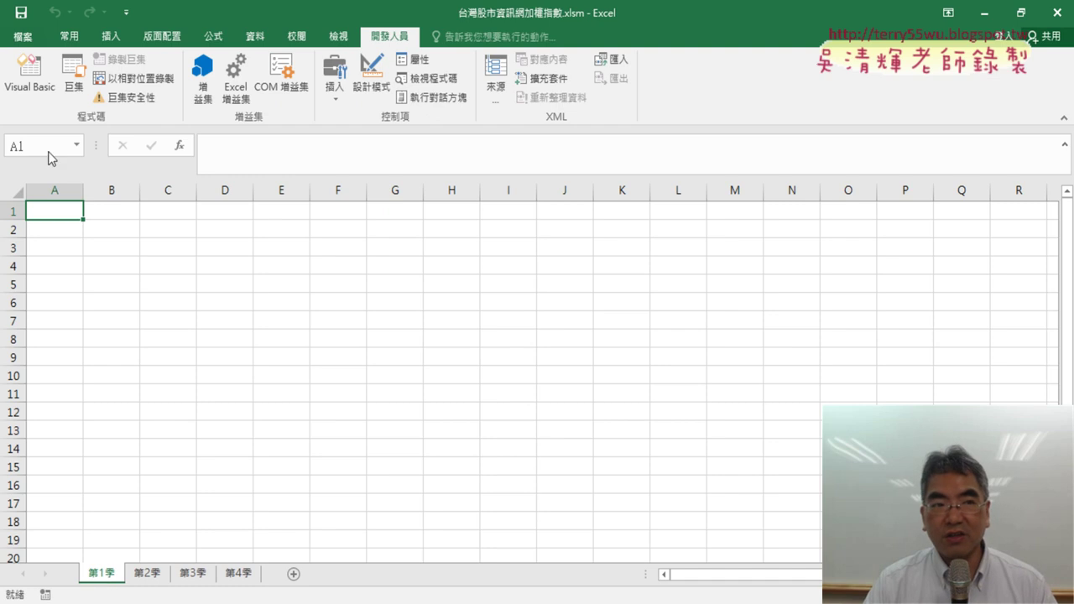
{"action": "left_click", "coordinate": [30, 74]}
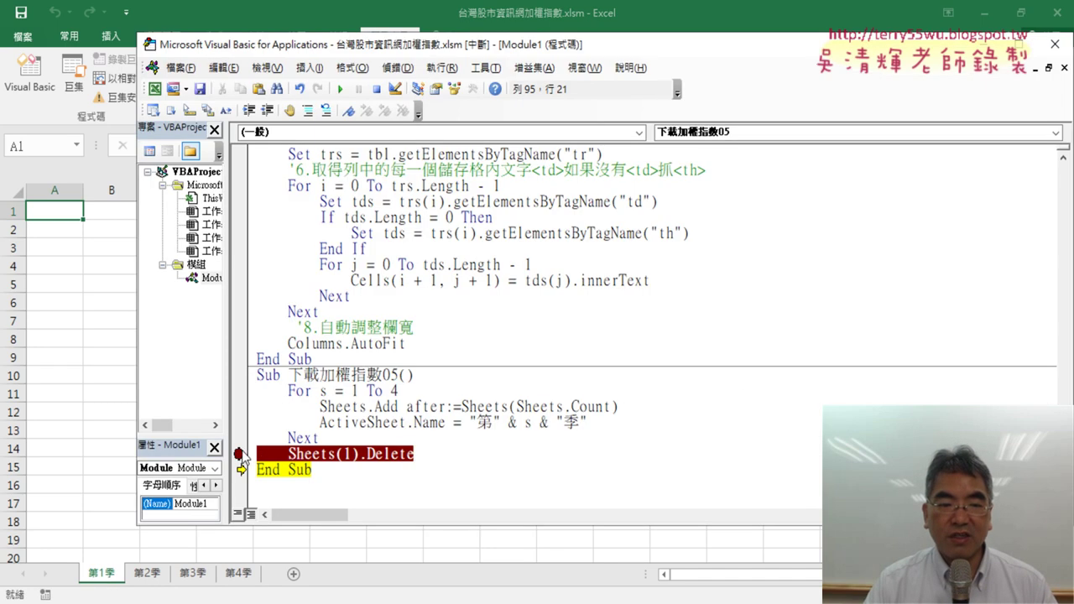
{"action": "left_click", "coordinate": [238, 453]}
{"action": "left_click", "coordinate": [377, 88]}
- Insert an empty line after the ActiveSheet.Name statement inside the loop
{"action": "left_click_drag", "start_coordinate": [436, 49], "coordinate": [573, 48]}
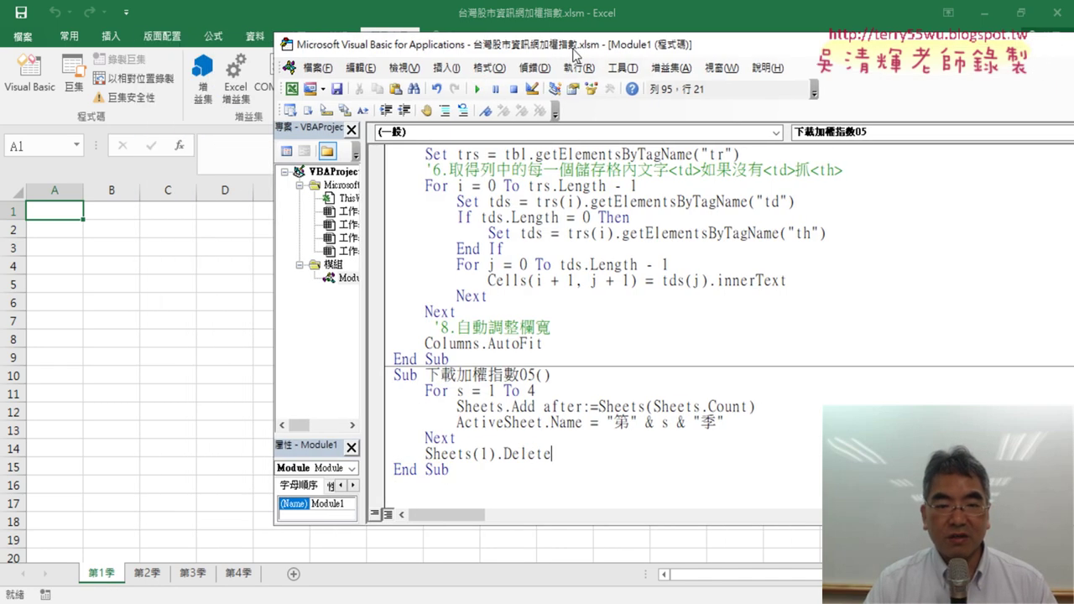
{"action": "left_click", "coordinate": [741, 420]}
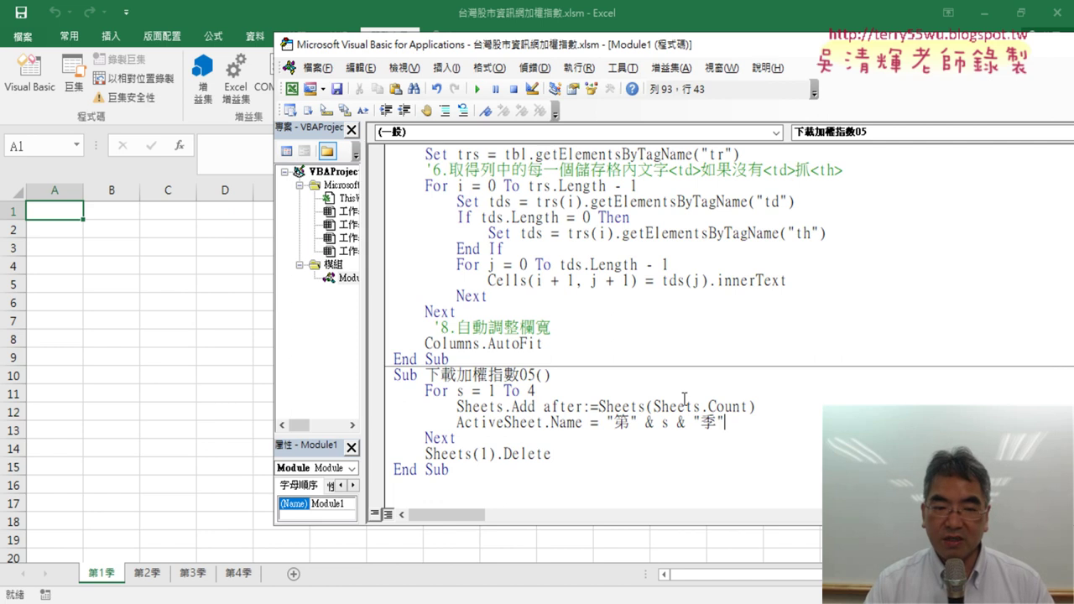
{"action": "key", "text": "Return"}
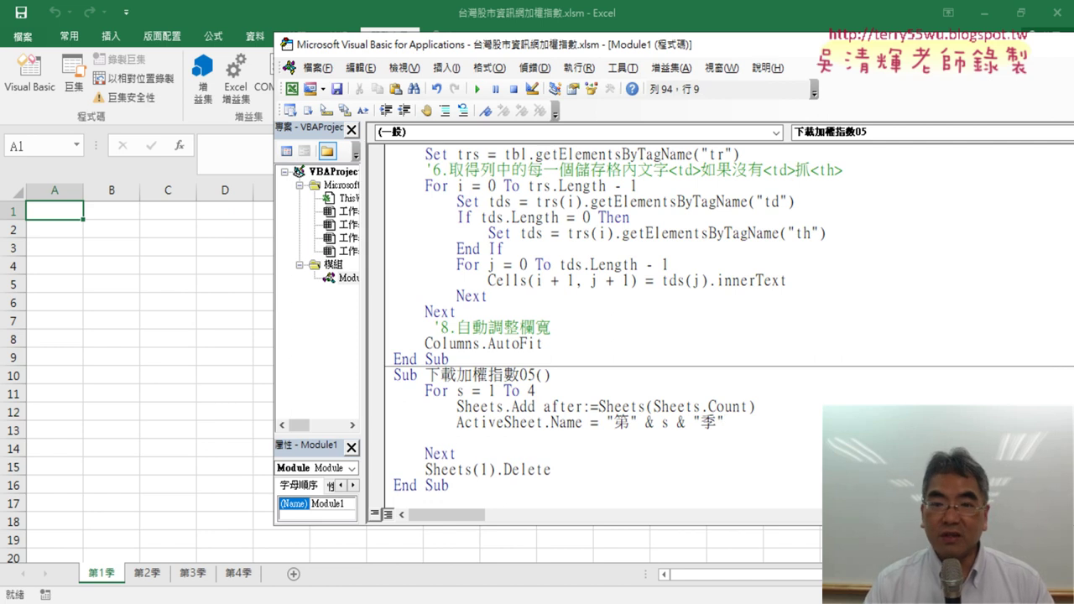
{"action": "scroll", "coordinate": [718, 391], "scroll_direction": "up", "scroll_amount": 1}
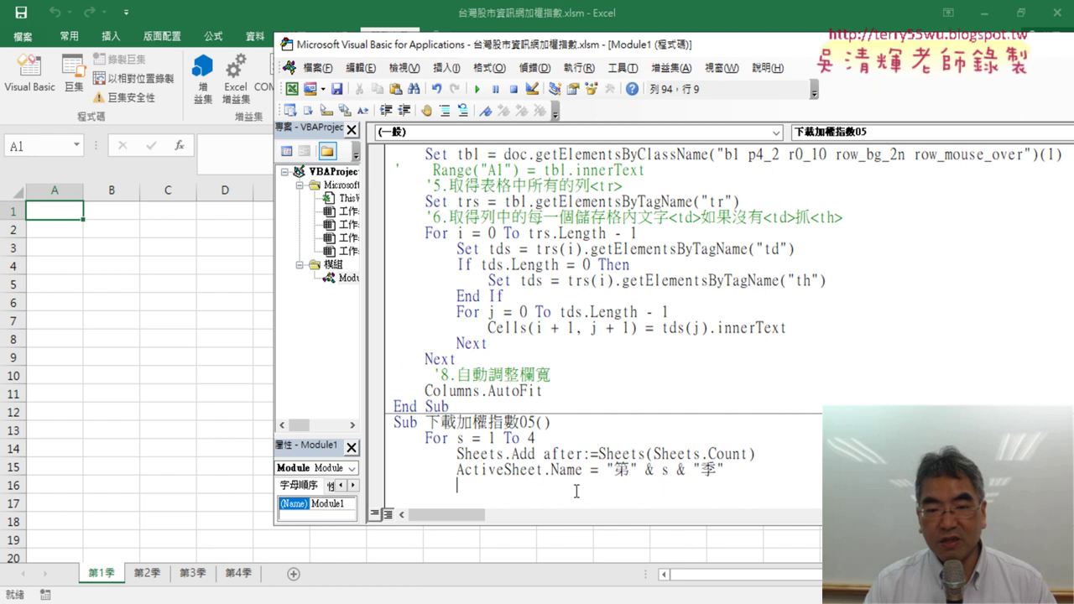
{"action": "scroll", "coordinate": [577, 491], "scroll_direction": "up", "scroll_amount": 4}
{"action": "scroll", "coordinate": [568, 432], "scroll_direction": "up", "scroll_amount": 1}
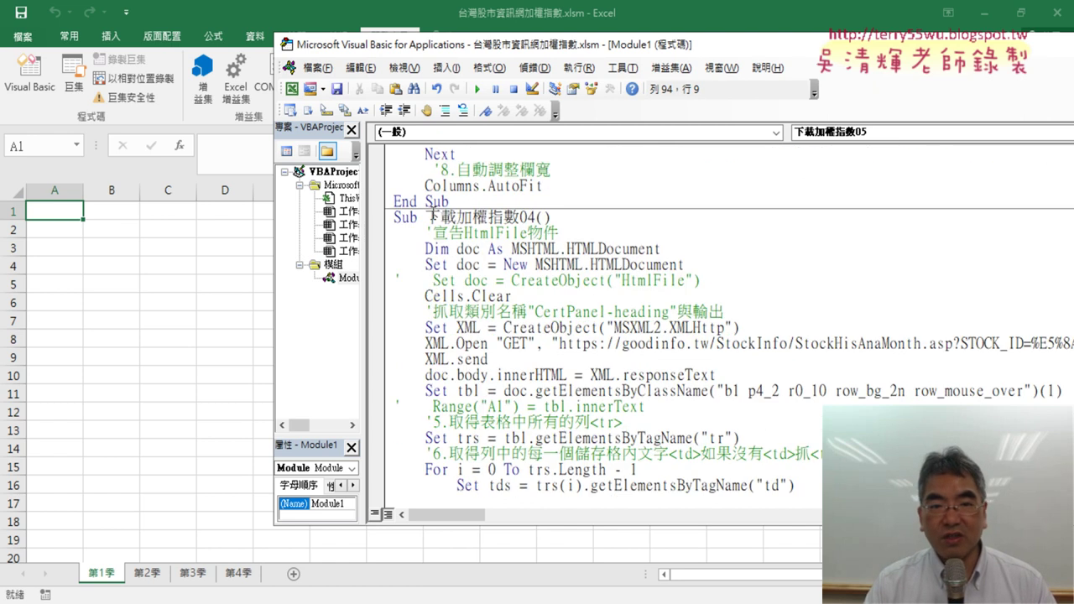
{"action": "left_click_drag", "start_coordinate": [426, 216], "coordinate": [537, 217]}
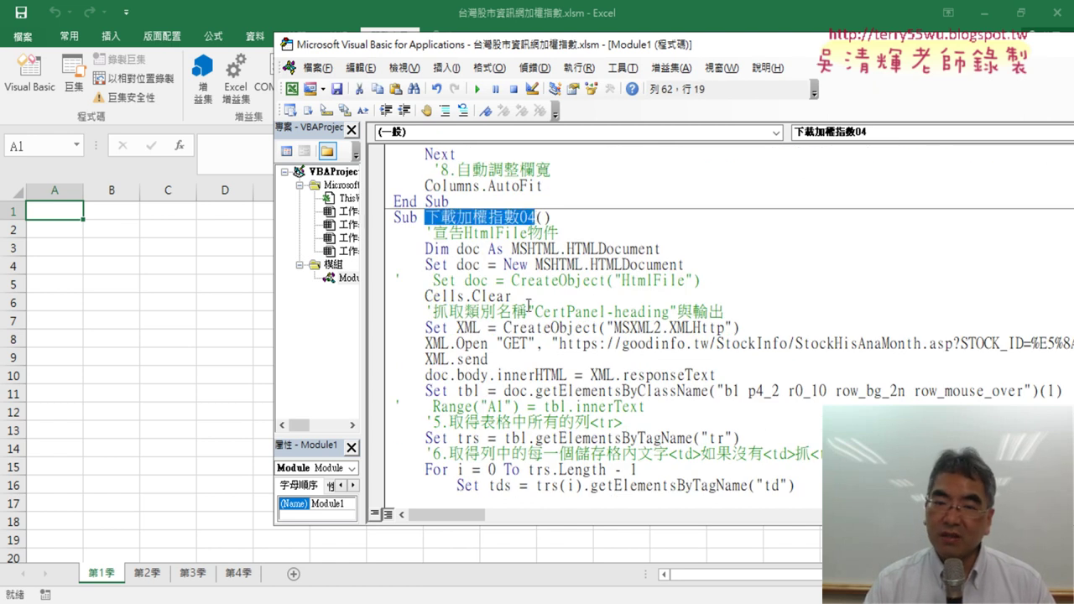
{"action": "double_click", "coordinate": [1050, 391]}
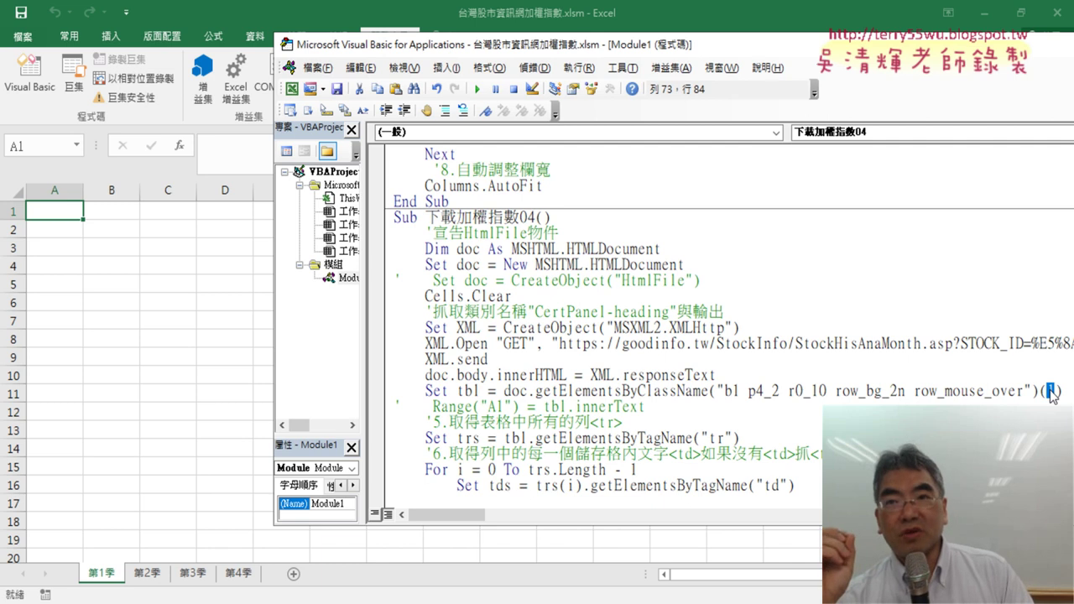
{"action": "scroll", "coordinate": [1052, 394], "scroll_direction": "down", "scroll_amount": 4}
{"action": "scroll", "coordinate": [1052, 394], "scroll_direction": "down", "scroll_amount": 2}
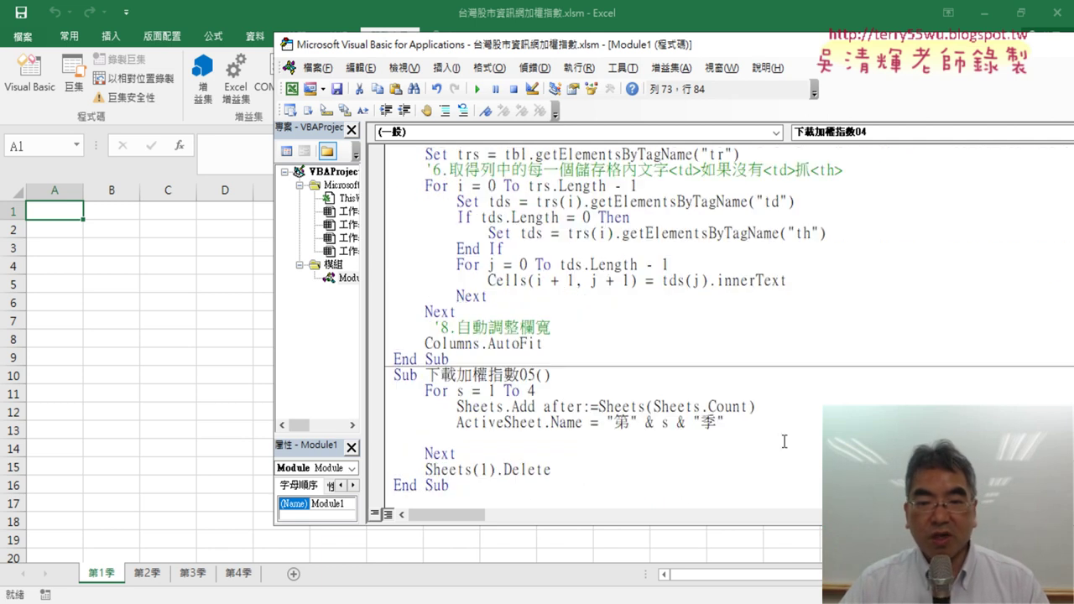
{"action": "scroll", "coordinate": [676, 445], "scroll_direction": "down", "scroll_amount": 1}
{"action": "left_click", "coordinate": [543, 422]}
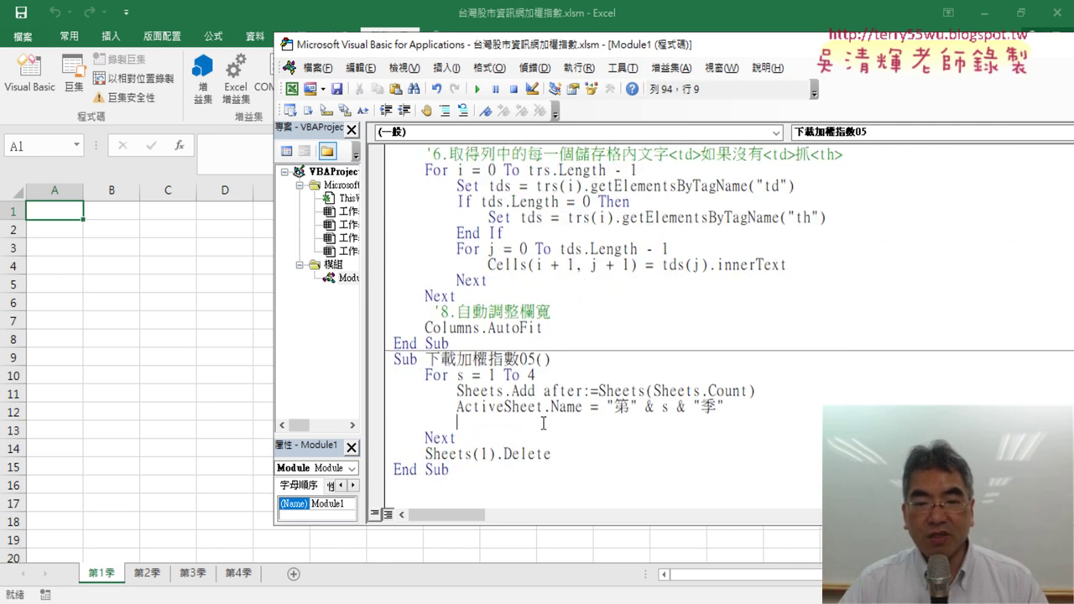
{"action": "scroll", "coordinate": [524, 432], "scroll_direction": "up", "scroll_amount": 4}
{"action": "scroll", "coordinate": [523, 401], "scroll_direction": "up", "scroll_amount": 3}
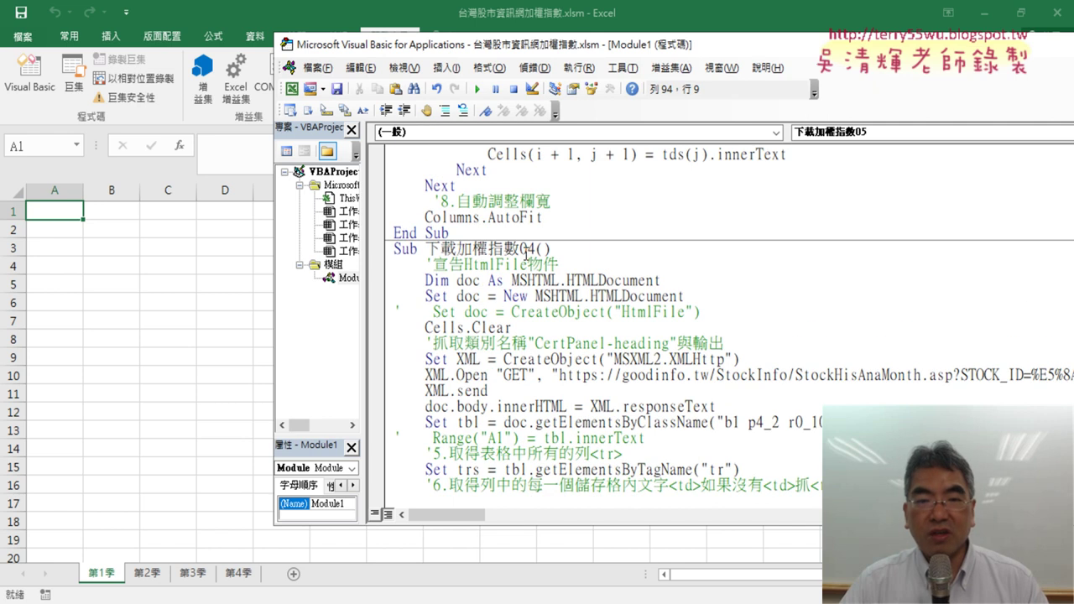
{"action": "left_click_drag", "start_coordinate": [534, 250], "coordinate": [519, 250]}
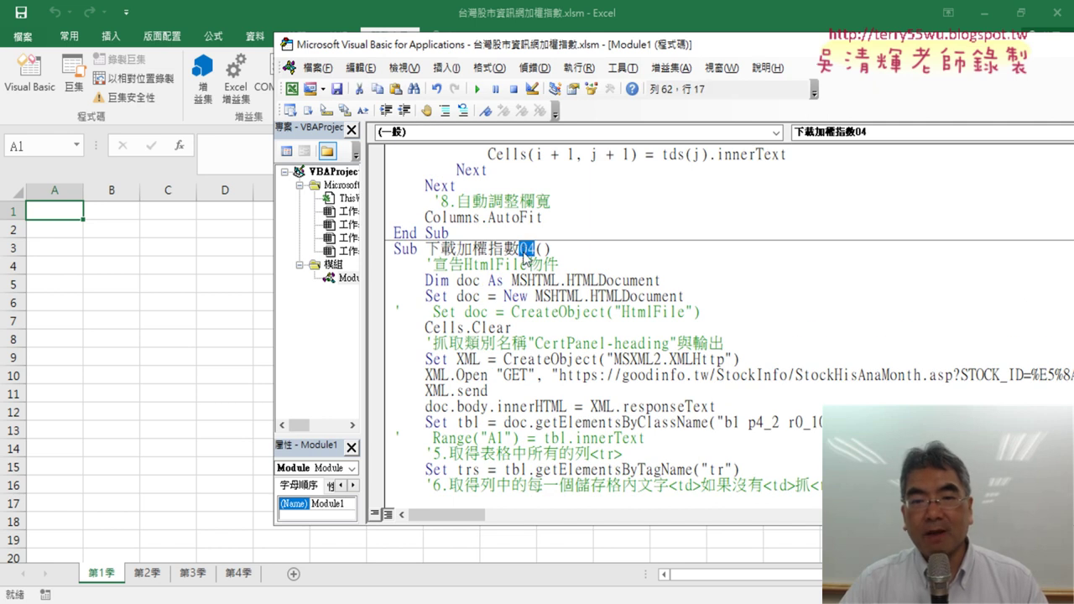
{"action": "left_click", "coordinate": [538, 248]}
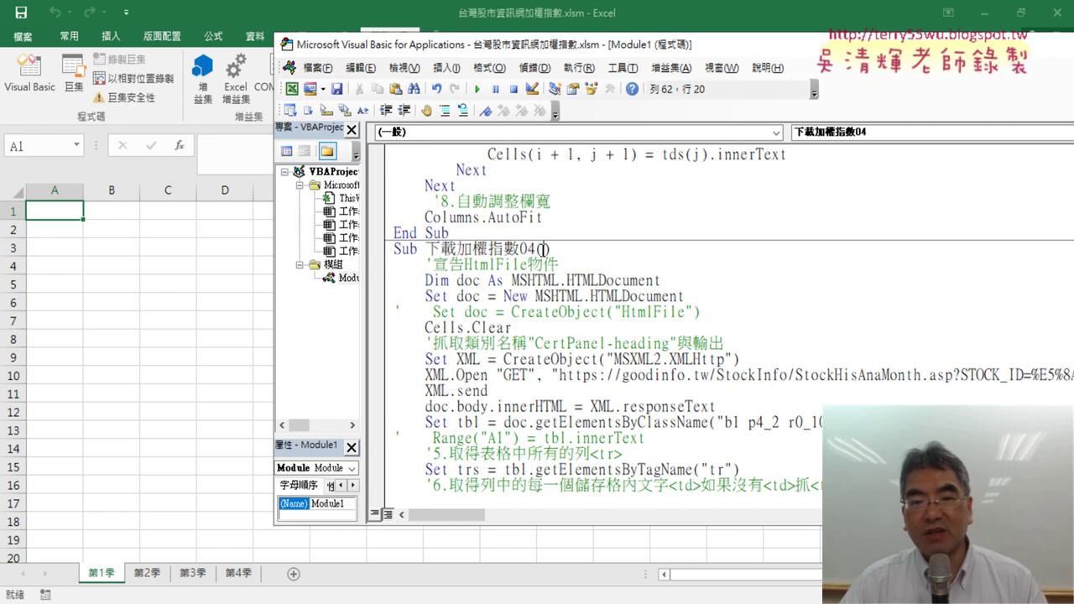
{"action": "double_click", "coordinate": [1049, 422]}
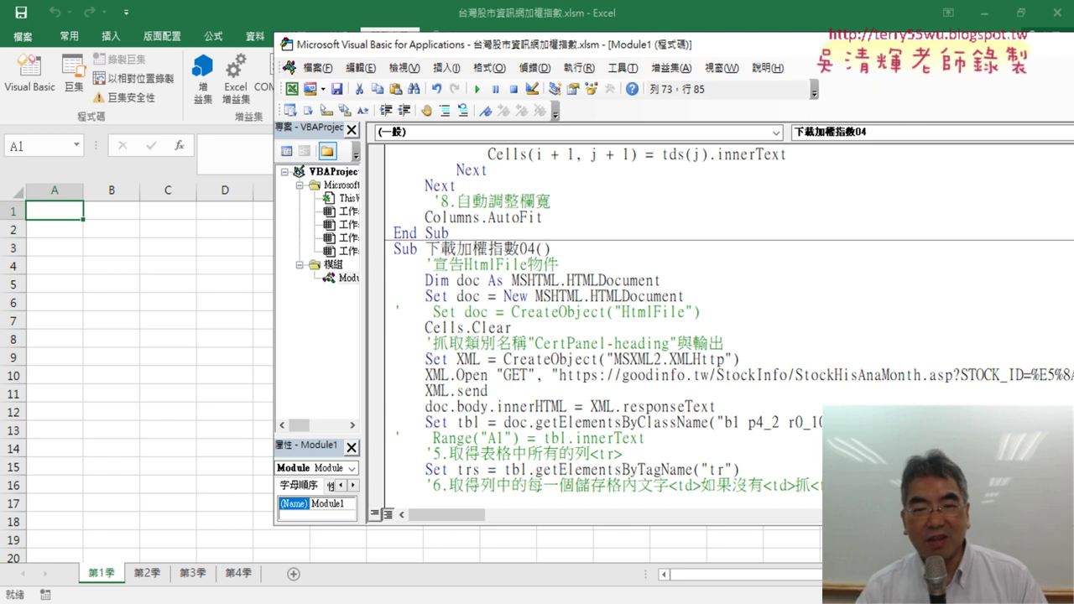
{"action": "scroll", "coordinate": [512, 275], "scroll_direction": "down", "scroll_amount": 4}
{"action": "scroll", "coordinate": [537, 277], "scroll_direction": "down", "scroll_amount": 3}
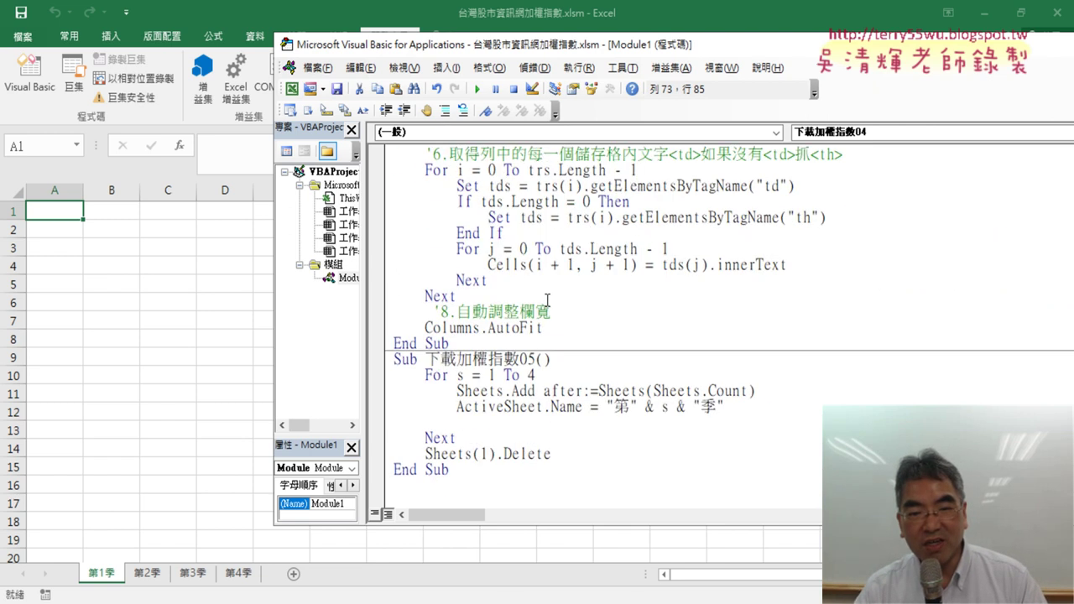
{"action": "scroll", "coordinate": [553, 278], "scroll_direction": "up", "scroll_amount": 3}
{"action": "scroll", "coordinate": [608, 297], "scroll_direction": "down", "scroll_amount": 3}
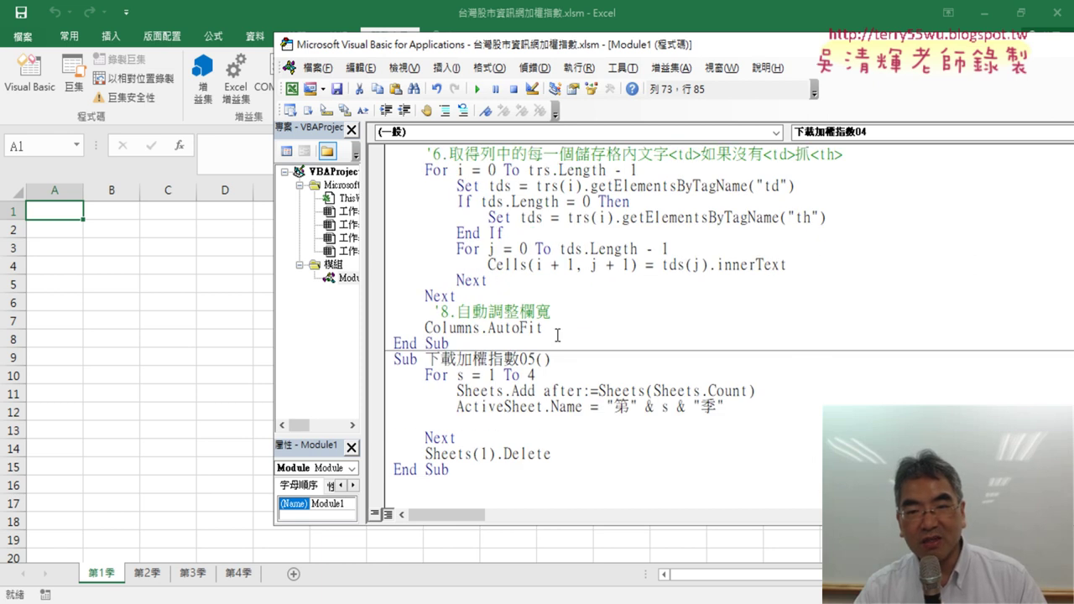
{"action": "mouse_move", "coordinate": [557, 335]}
{"action": "left_mouse_down"}
{"action": "mouse_move", "coordinate": [396, 377]}
{"action": "mouse_move", "coordinate": [563, 431]}
{"action": "left_mouse_up"}
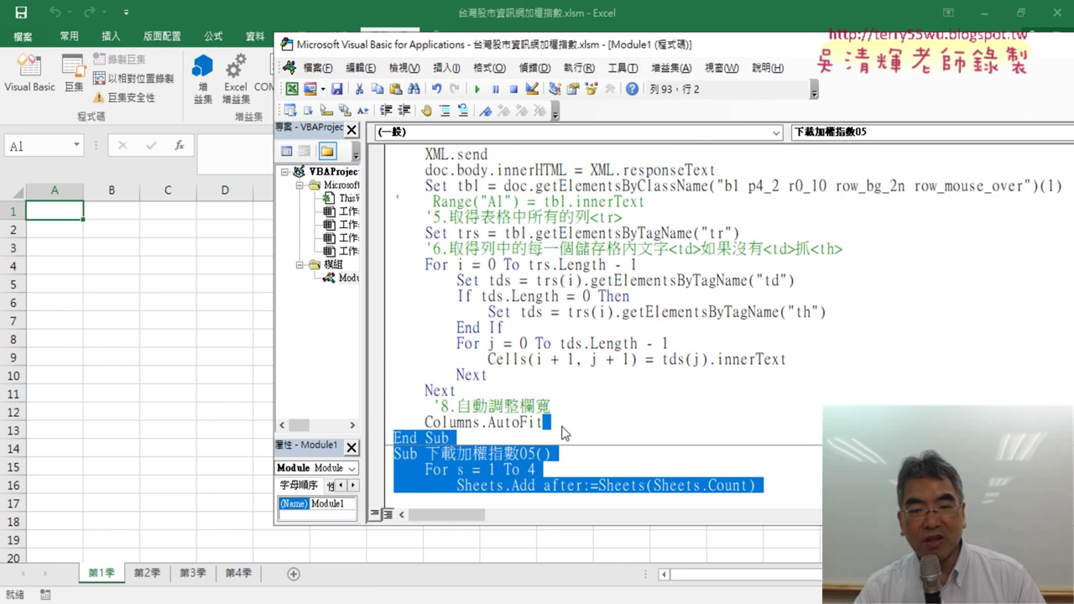
{"action": "scroll", "coordinate": [563, 432], "scroll_direction": "down", "scroll_amount": 2}
{"action": "left_click", "coordinate": [516, 421]}
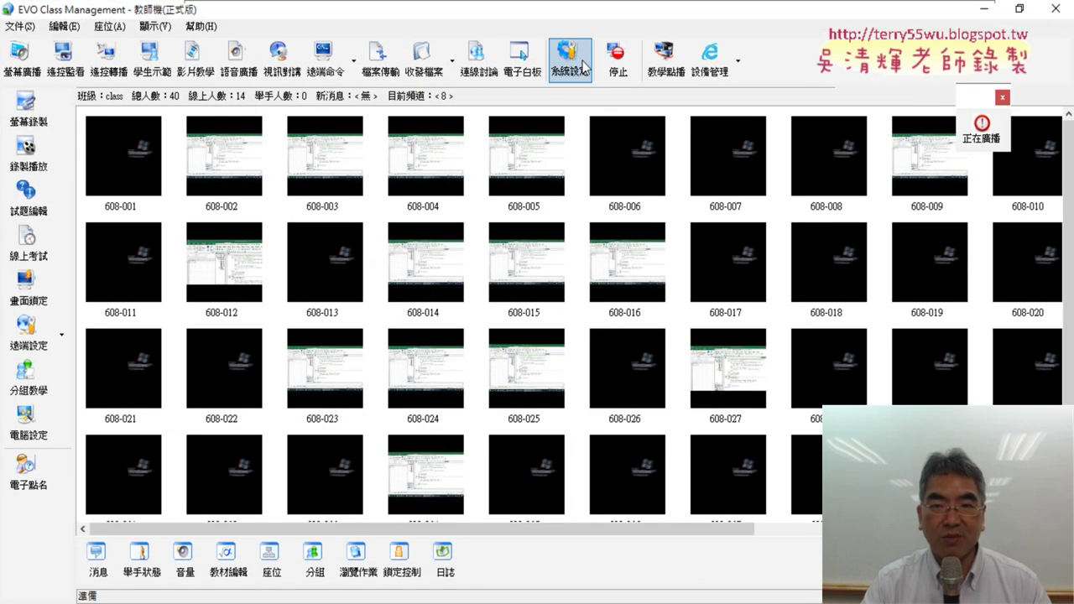
- Stop the EVO classroom broadcast and return to the blank line in 下載加權指數05
{"action": "left_click", "coordinate": [617, 60]}
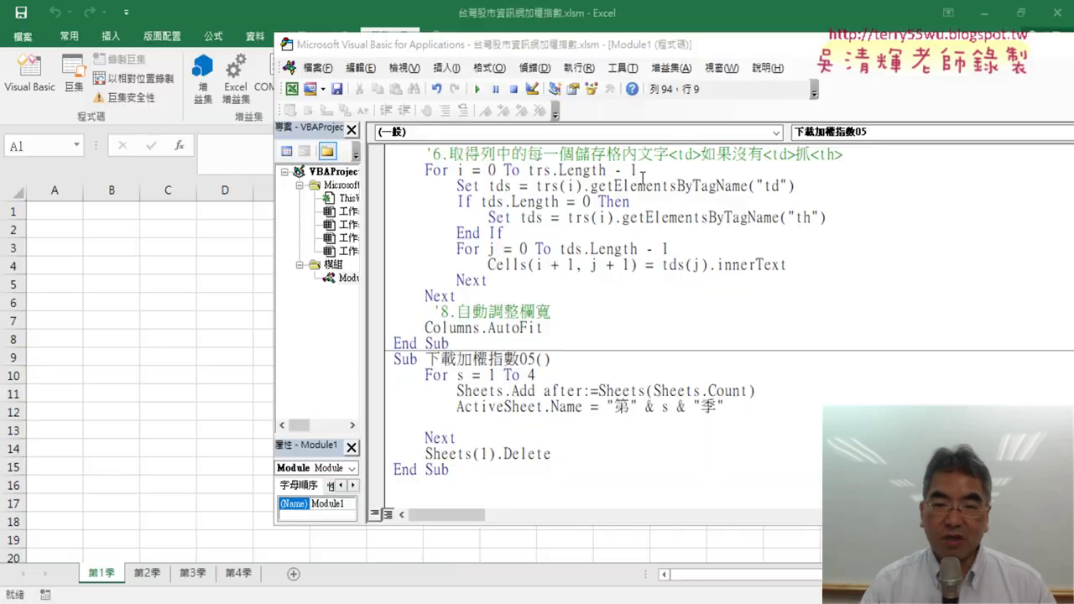
{"action": "left_click", "coordinate": [495, 422]}
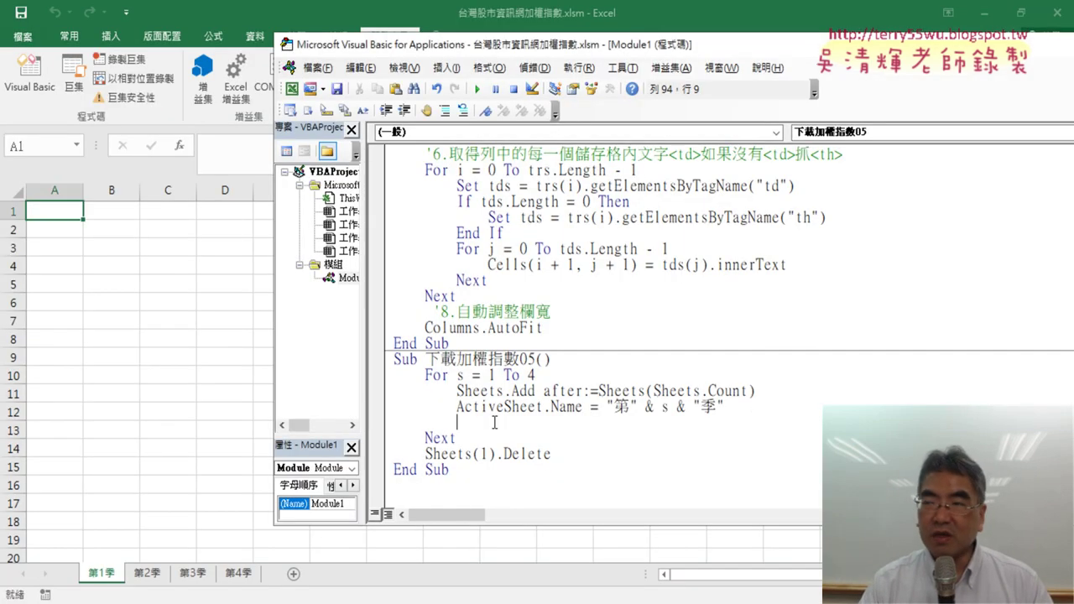